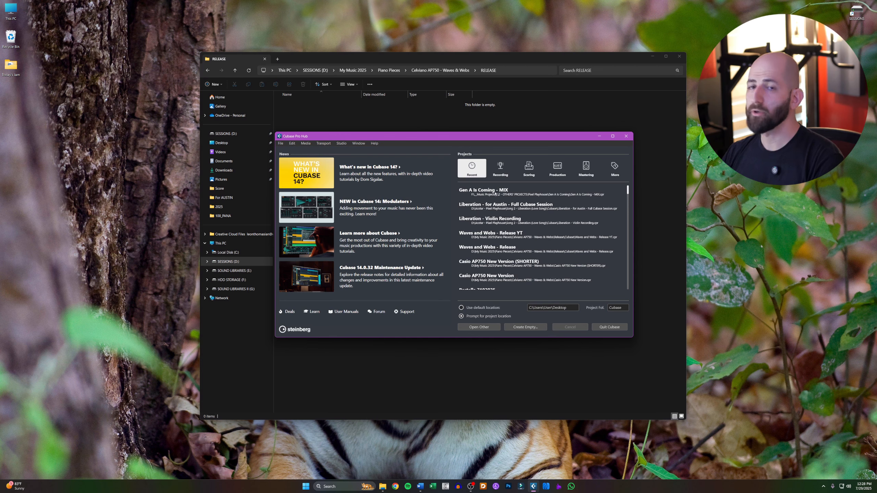
- Create a new project from the Piano UAD Mix Template production template and confirm its project folder
{"action": "left_click", "coordinate": [559, 169]}
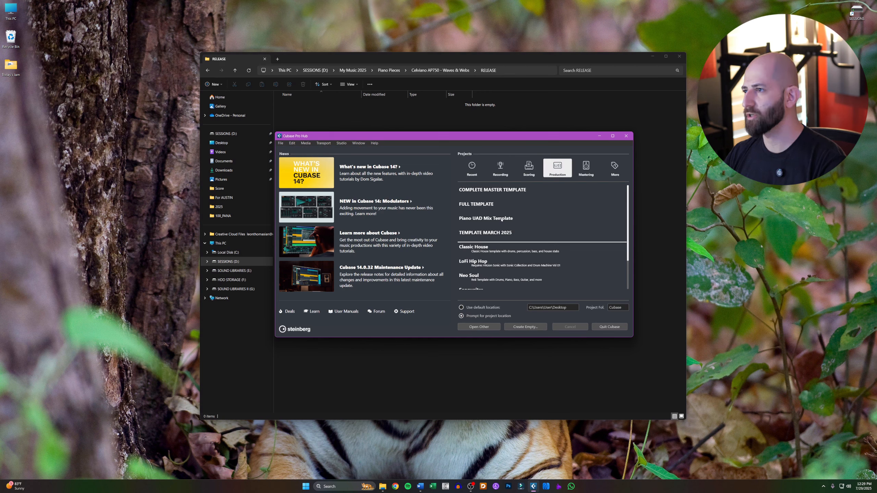
{"action": "left_click", "coordinate": [480, 219]}
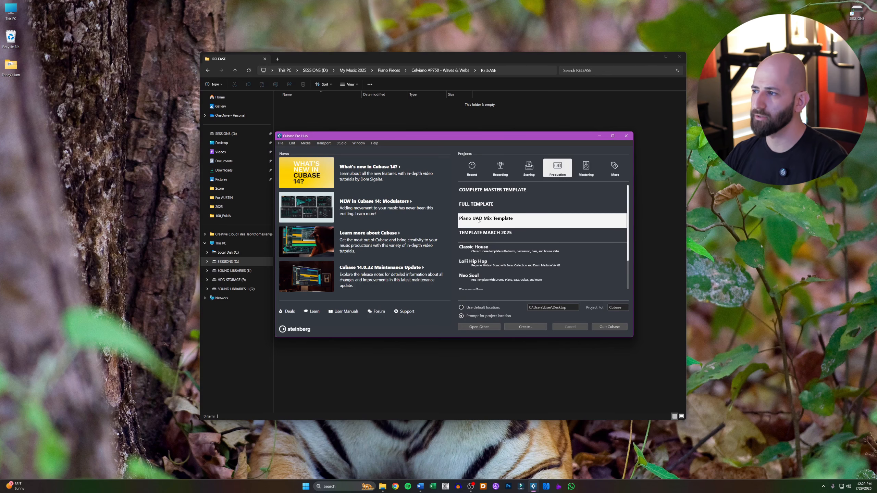
{"action": "double_click", "coordinate": [492, 221]}
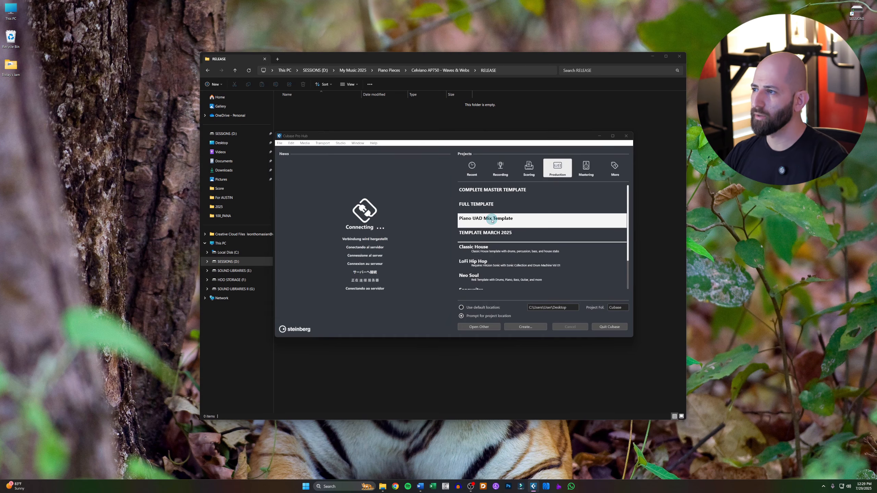
{"action": "left_click", "coordinate": [560, 342]}
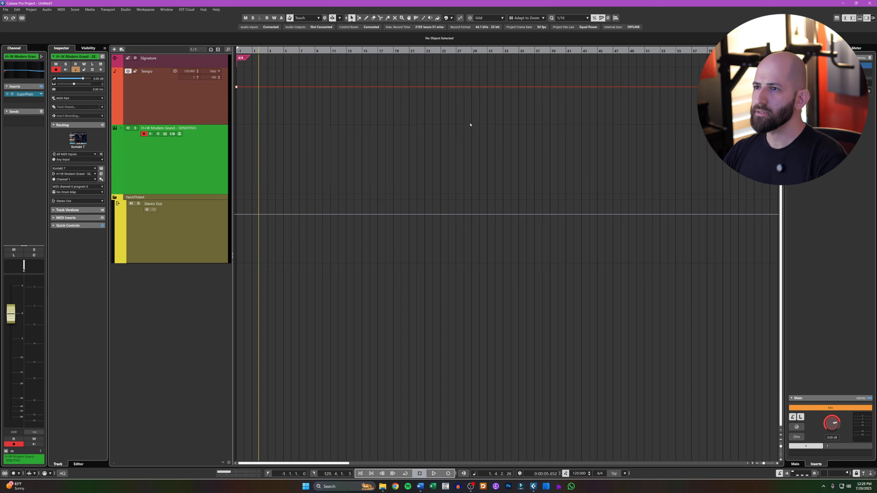
- Open the Kontakt instrument of the H+W Modern Grand - SENSITIVO track and examine its Modern Grand piano and Source section
{"action": "left_click", "coordinate": [172, 175]}
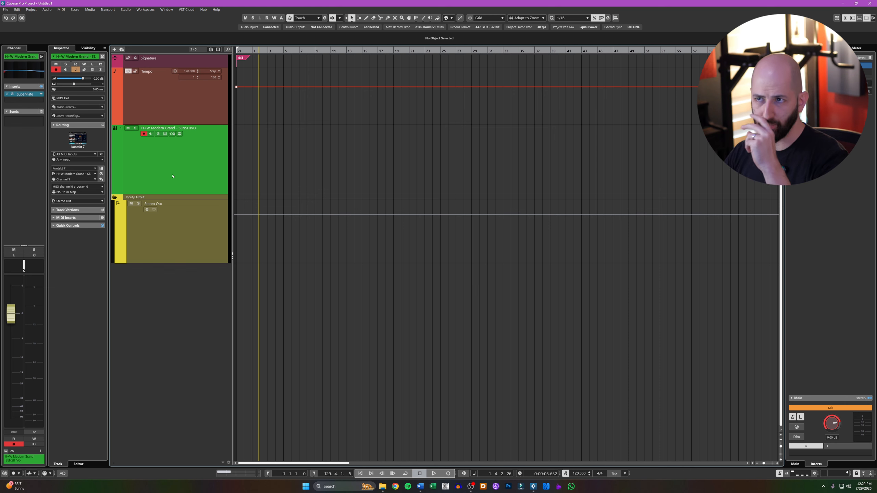
{"action": "left_click", "coordinate": [165, 134]}
{"action": "left_click_drag", "start_coordinate": [381, 196], "coordinate": [340, 178]}
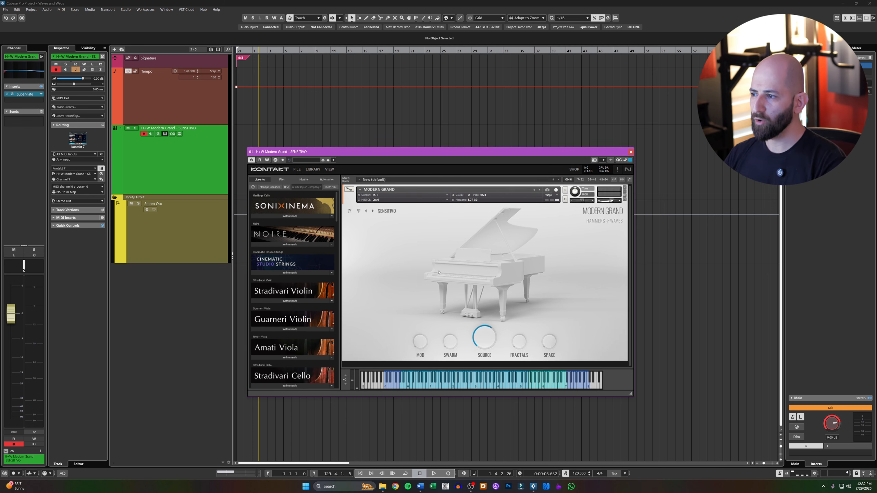
{"action": "left_click", "coordinate": [484, 356]}
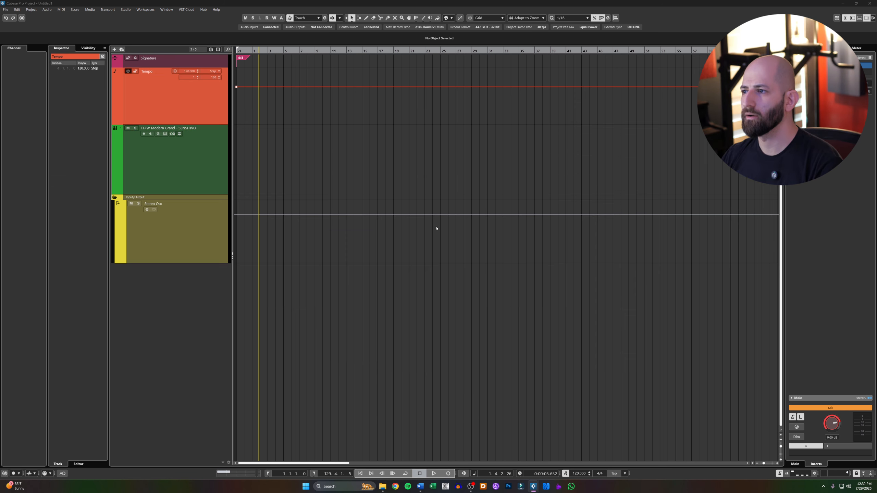
- Save the project as "Waves and Webs" in the RELEASE folder
{"action": "key", "text": "ctrl+s"}
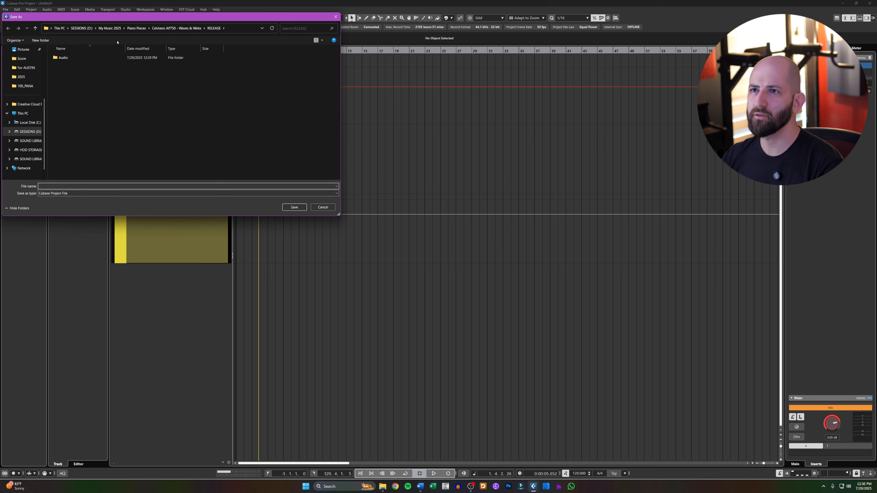
{"action": "left_click_drag", "start_coordinate": [119, 21], "coordinate": [188, 58]}
{"action": "type", "text": "Waves and Webs"}
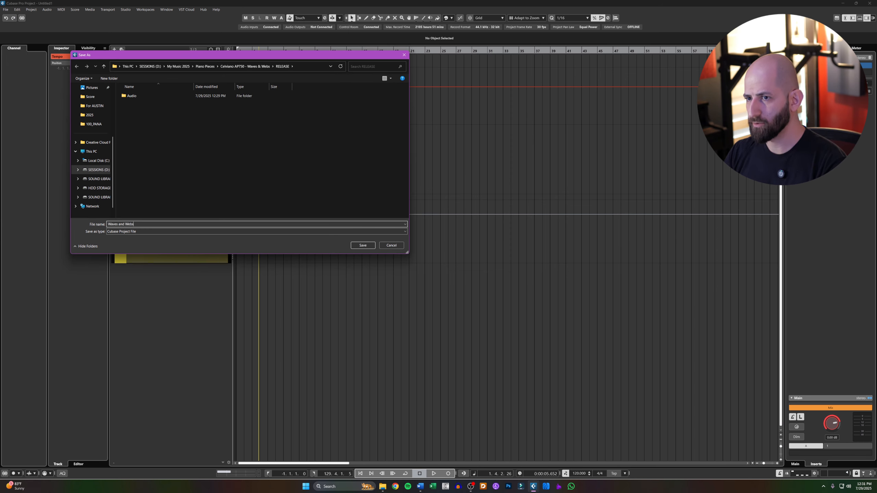
{"action": "key", "text": "Return"}
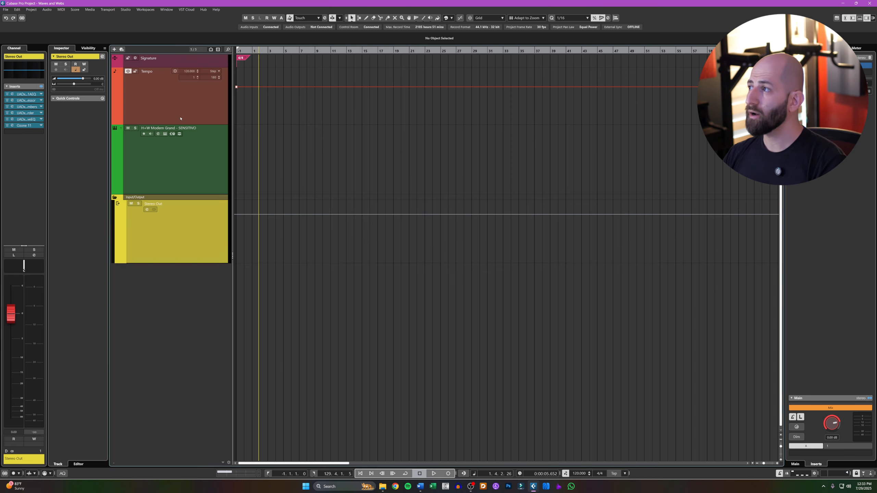
- Open the older project file Waves & Webs from the parent folder of RELEASE in File Explorer and activate it in Cubase
{"action": "left_click", "coordinate": [182, 112]}
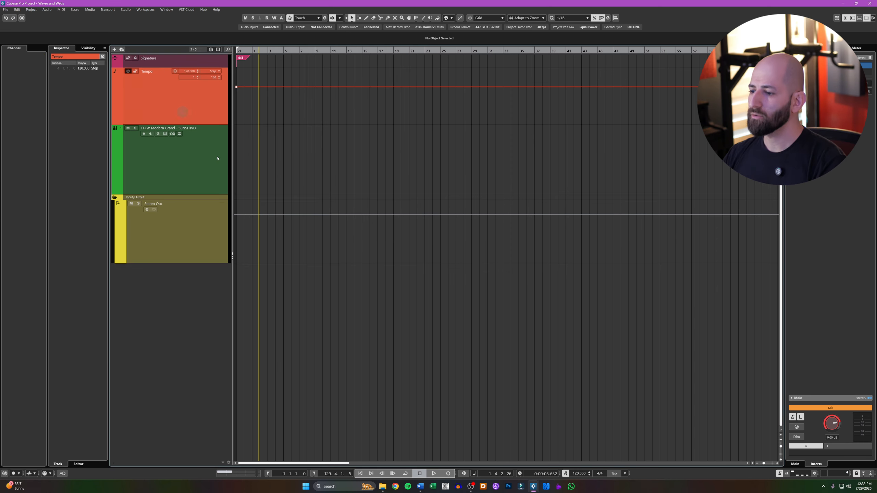
{"action": "left_click", "coordinate": [383, 487]}
{"action": "left_click", "coordinate": [430, 73]}
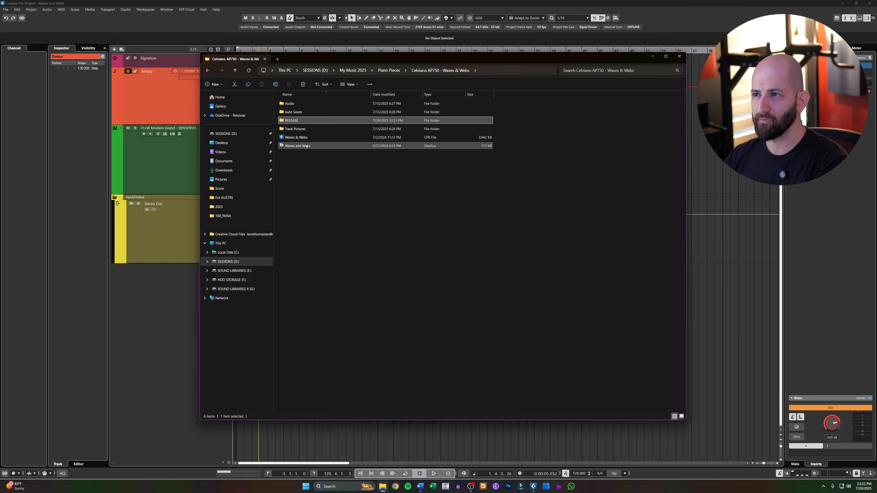
{"action": "key", "text": "alt+Tab"}
{"action": "left_click", "coordinate": [354, 174]}
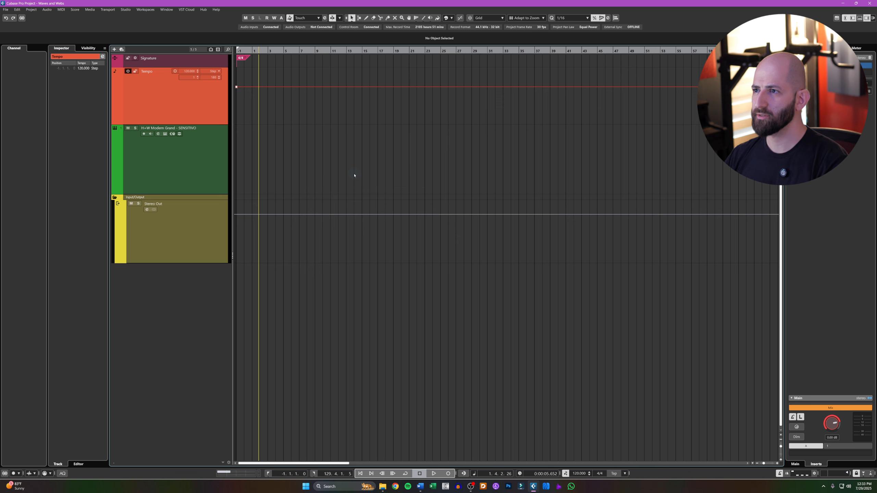
{"action": "left_click", "coordinate": [383, 487]}
{"action": "left_click", "coordinate": [318, 171]}
{"action": "double_click", "coordinate": [300, 138]}
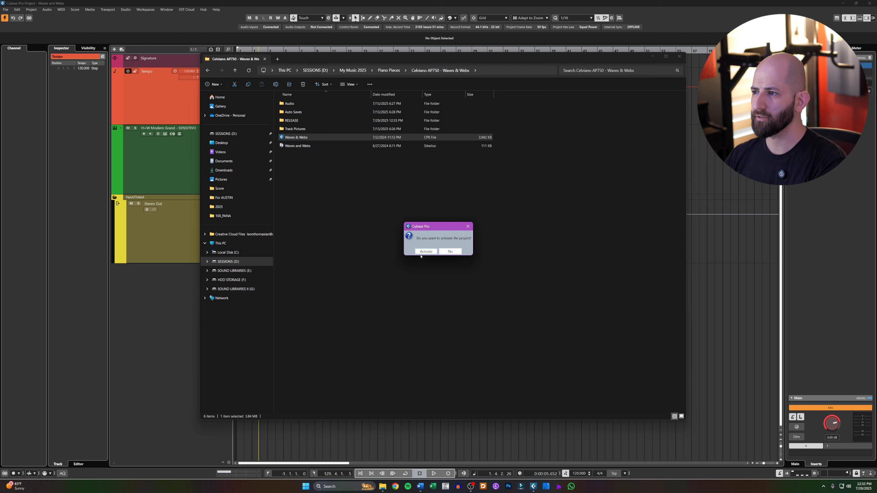
{"action": "left_click", "coordinate": [422, 252]}
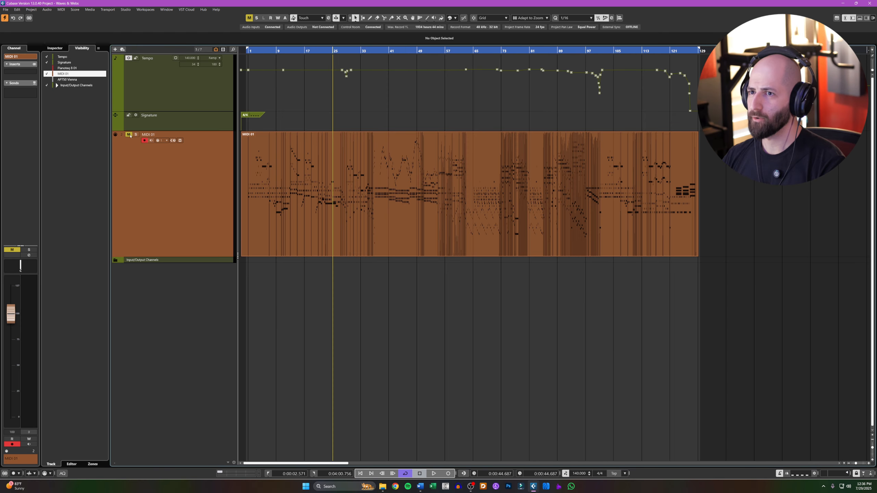
- Unmute the MIDI 01 track and export the project as the MIDI file "Waves and Webs MIDI" in the RELEASE folder with the shown export options
{"action": "left_click", "coordinate": [128, 134]}
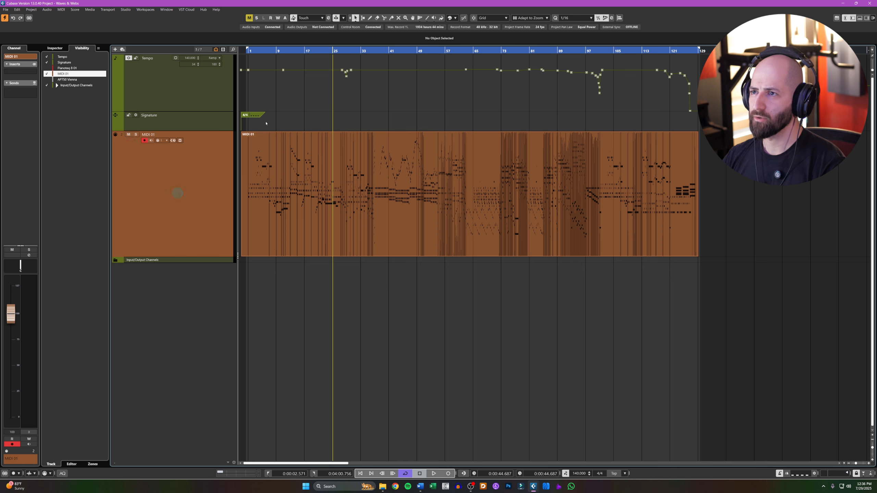
{"action": "left_click", "coordinate": [210, 90]}
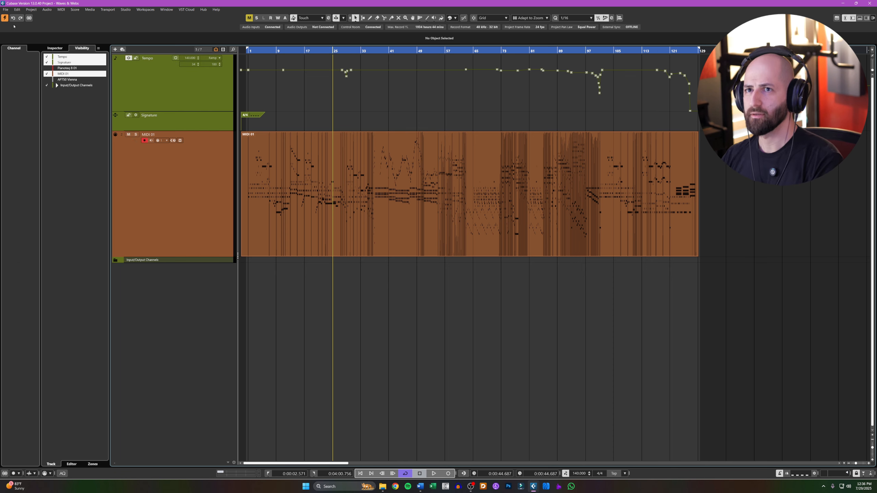
{"action": "left_click", "coordinate": [6, 10]}
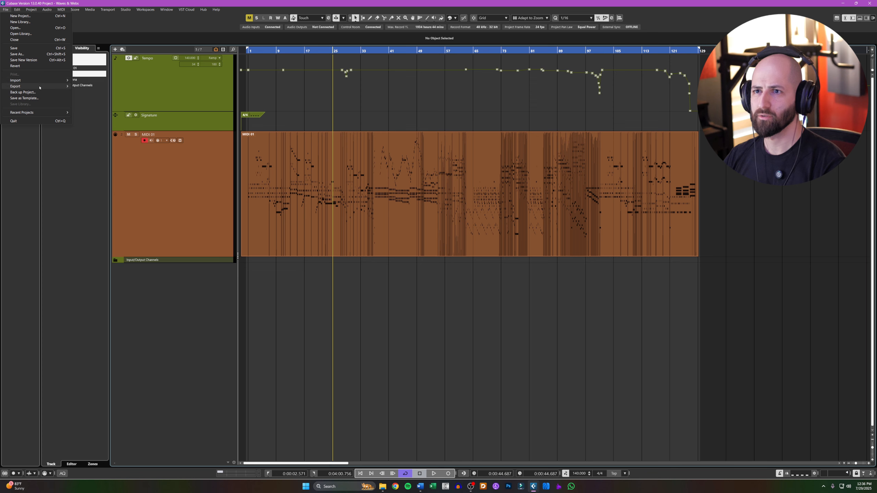
{"action": "mouse_move", "coordinate": [40, 87]}
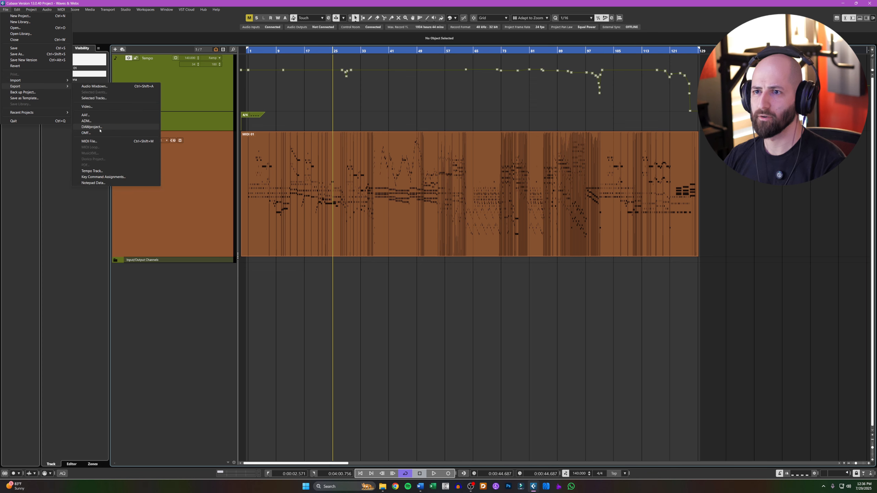
{"action": "left_click", "coordinate": [102, 143]}
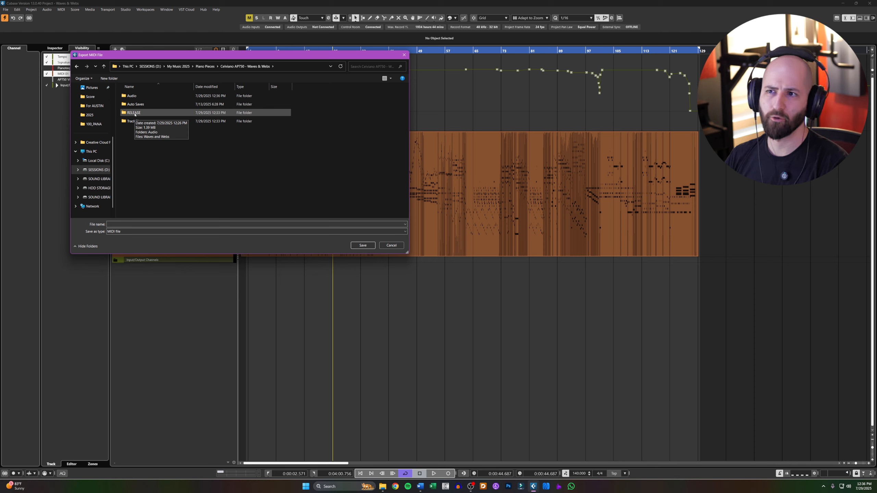
{"action": "double_click", "coordinate": [134, 114]}
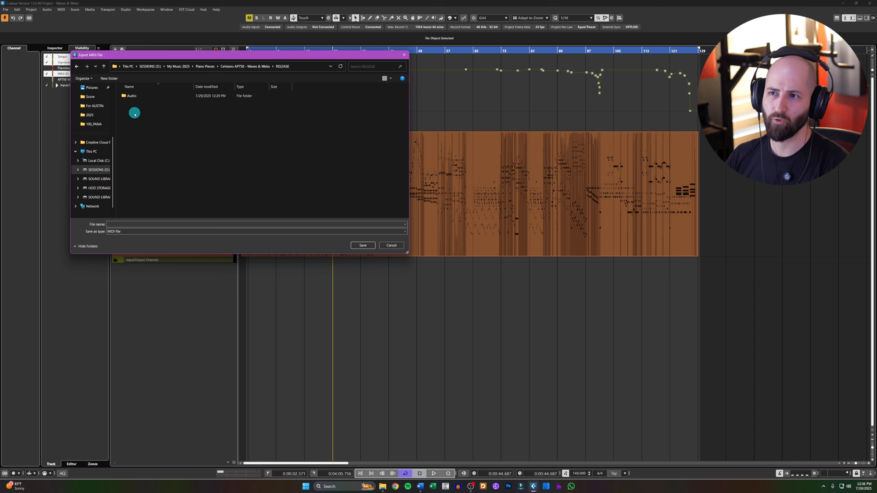
{"action": "left_click", "coordinate": [129, 223]}
{"action": "type", "text": "Wa"}
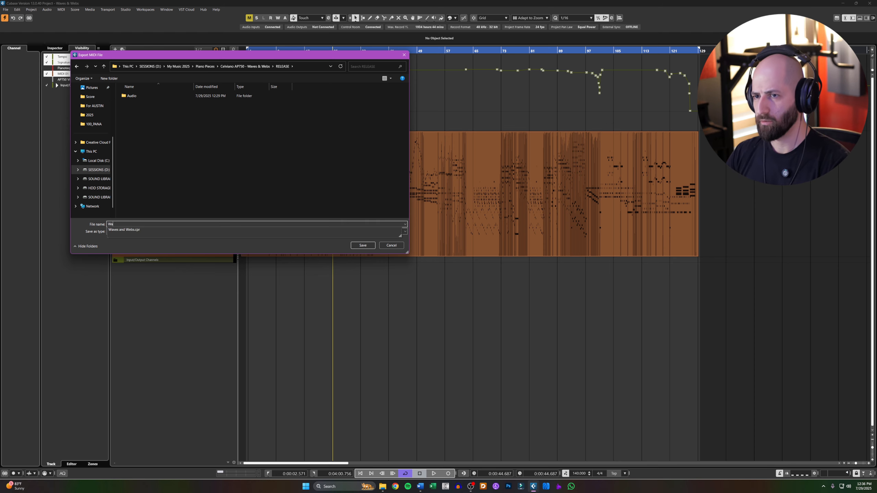
{"action": "type", "text": "ves and Webs MIDI"}
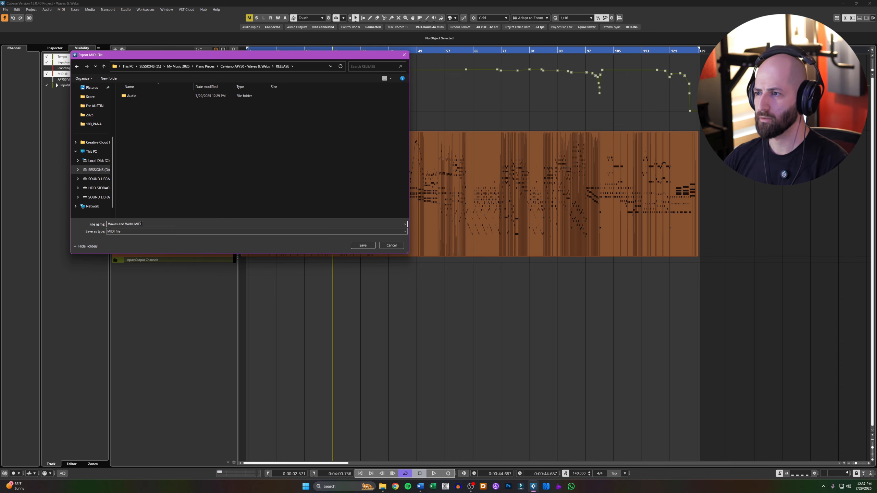
{"action": "left_click", "coordinate": [360, 247]}
{"action": "left_click", "coordinate": [442, 280]}
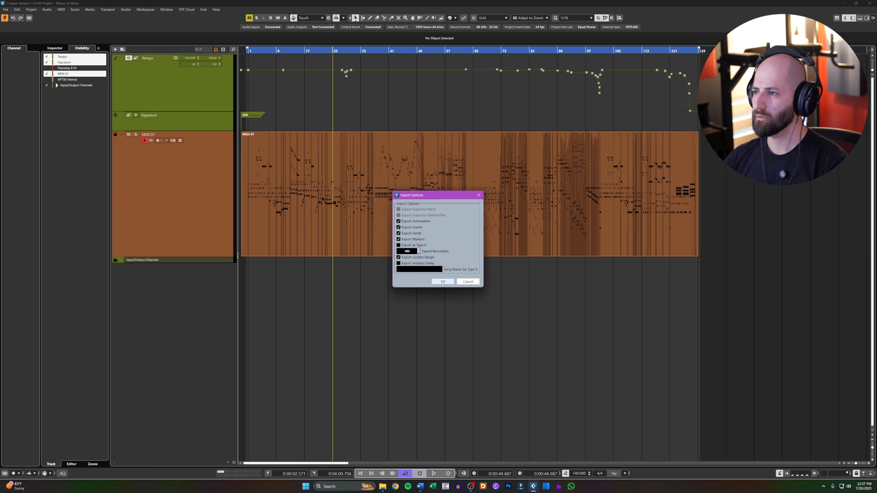
- Close the older Waves & Webs project without saving it
{"action": "left_click", "coordinate": [476, 298]}
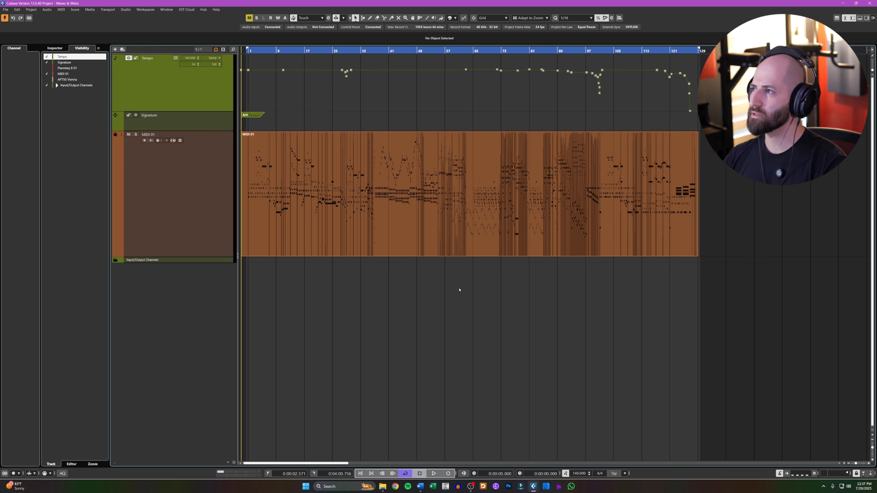
{"action": "left_click", "coordinate": [870, 3]}
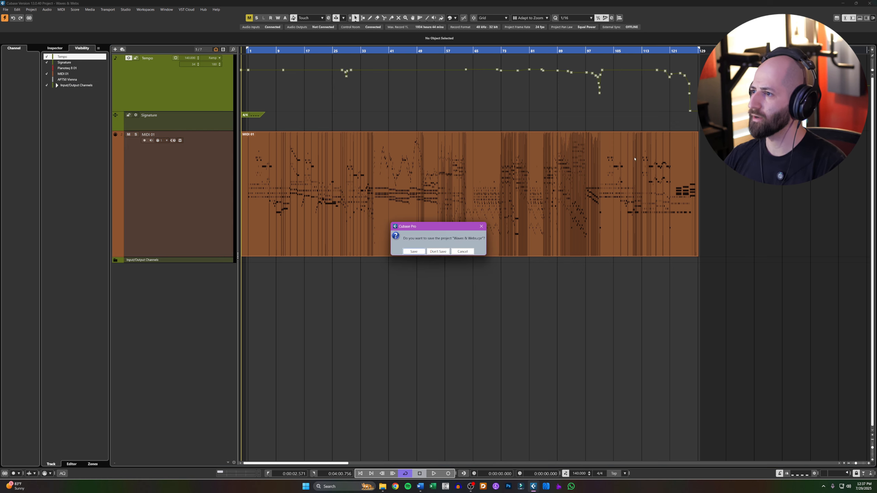
{"action": "left_click", "coordinate": [438, 251]}
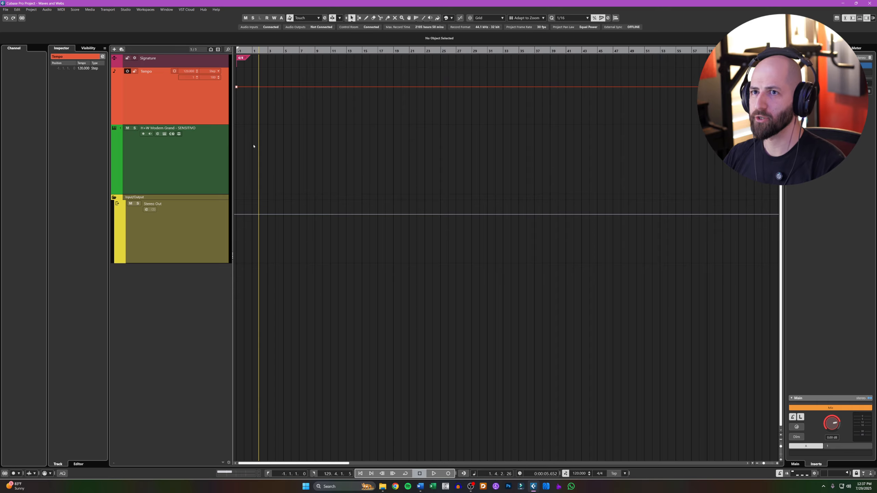
- Import the MIDI file "Waves and Webs MIDI" from the RELEASE folder into the Waves and Webs project
{"action": "left_click", "coordinate": [5, 10]}
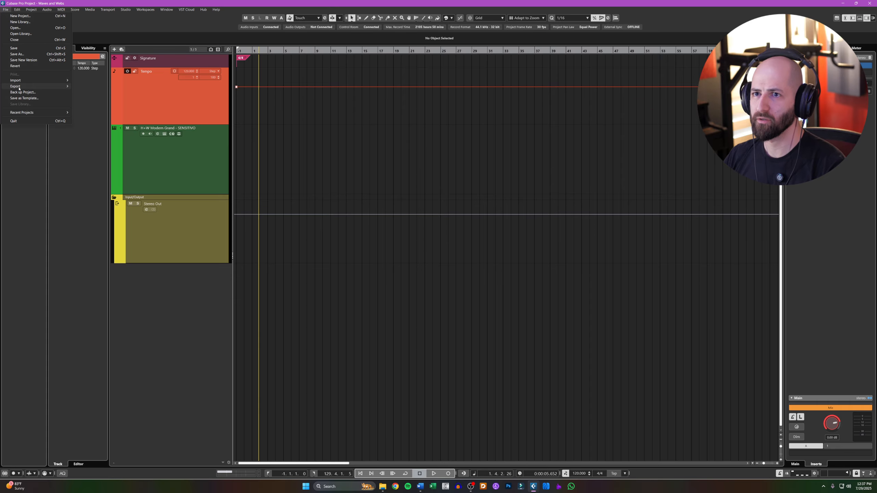
{"action": "left_click", "coordinate": [134, 115]}
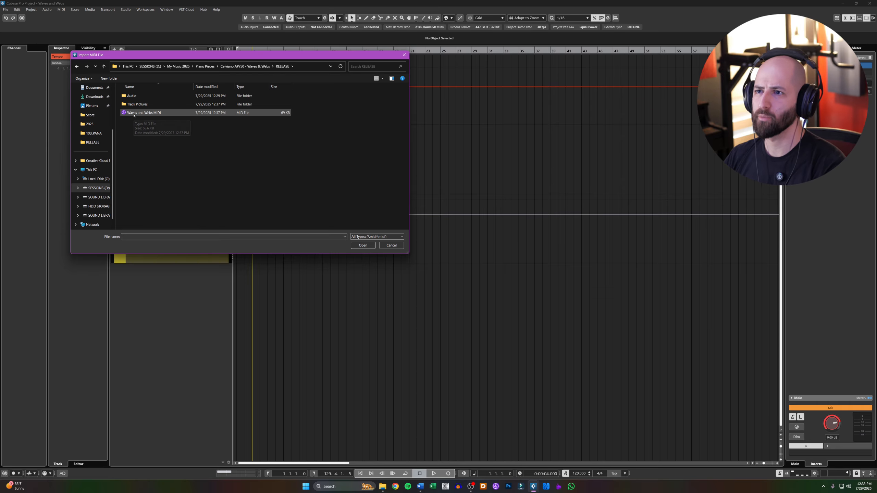
{"action": "double_click", "coordinate": [135, 113]}
- Move the imported MIDI 01 part onto the H+W Modern Grand - SENSITIVO track, keeping its start position
{"action": "scroll", "coordinate": [525, 150], "scroll_direction": "down", "scroll_amount": 2}
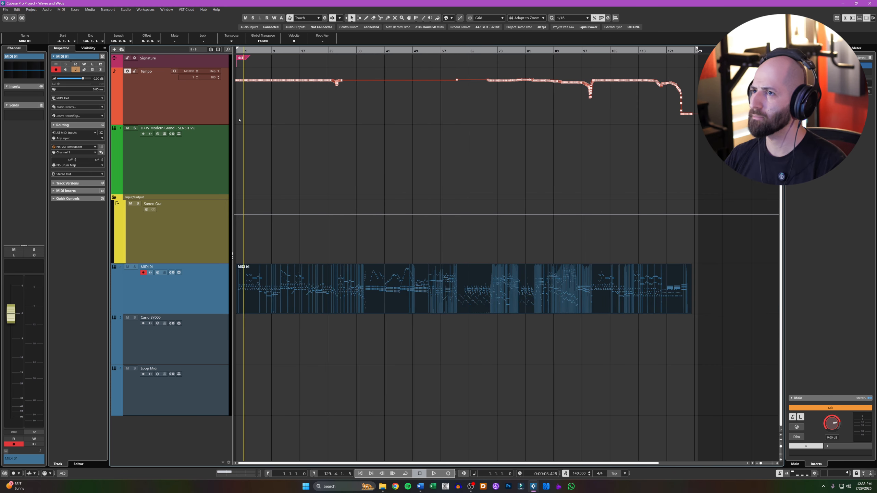
{"action": "left_click", "coordinate": [326, 321]}
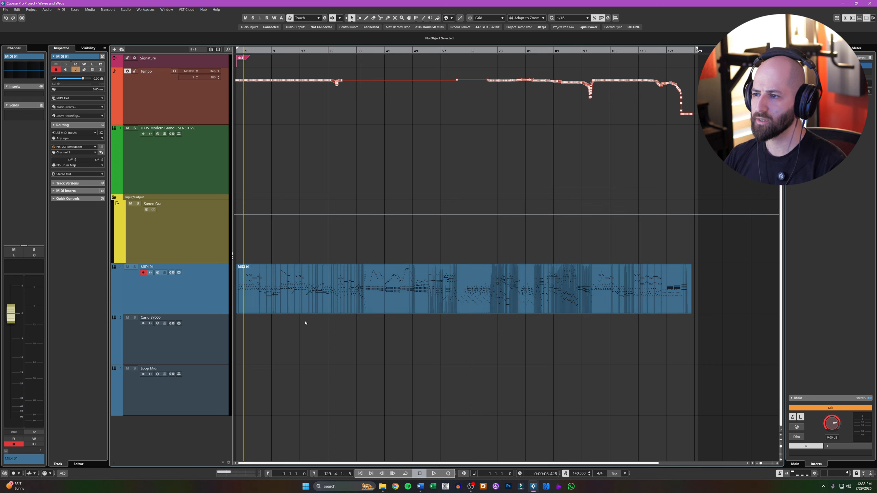
{"action": "left_click_drag", "start_coordinate": [306, 296], "coordinate": [304, 163]}
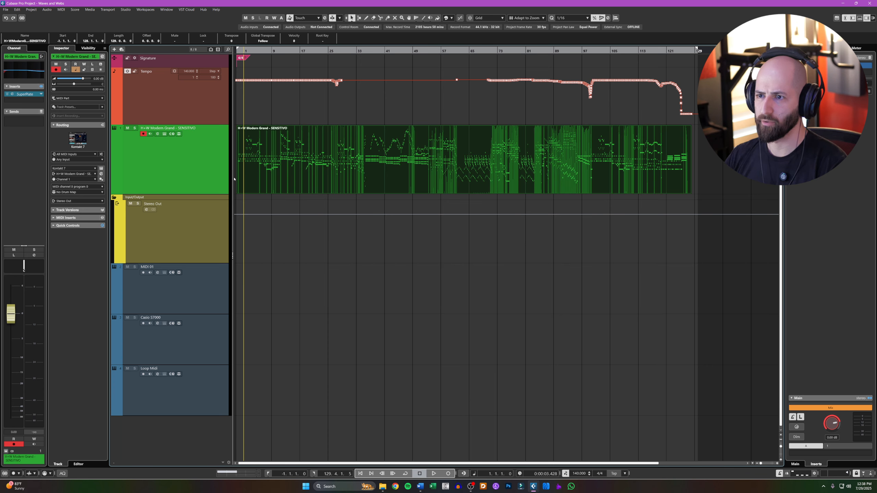
- Delete the imported MIDI 01, Casio S7000 and Loop Midi tracks, and select the piano track with the playhead at the project start
{"action": "left_click", "coordinate": [212, 293]}
{"action": "left_click", "coordinate": [201, 416], "text": "shift"}
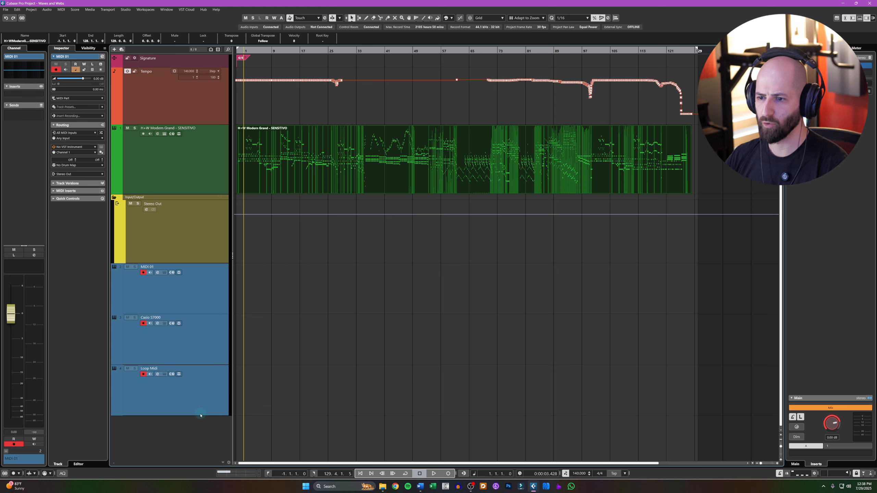
{"action": "key", "text": "Delete"}
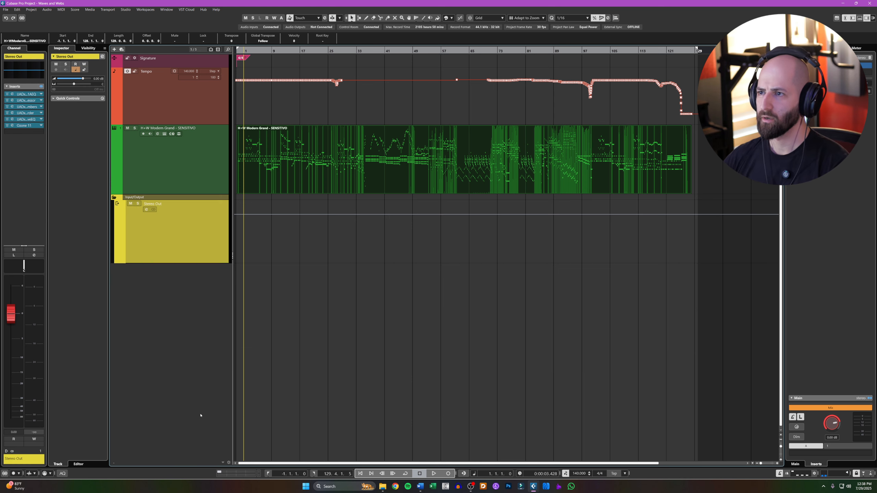
{"action": "left_click", "coordinate": [178, 143]}
{"action": "key", "text": "Home"}
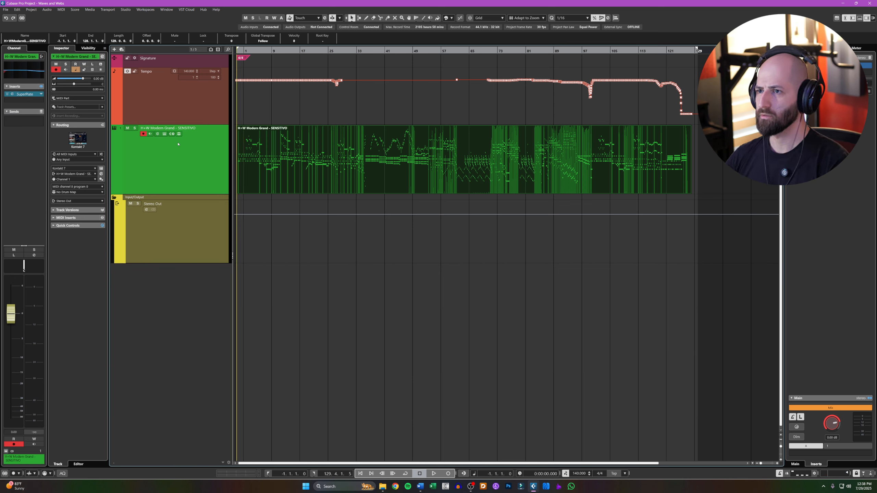
- Play the project from the start to hear the transferred piano MIDI through the template's piano, and stop playback
{"action": "key", "text": "space"}
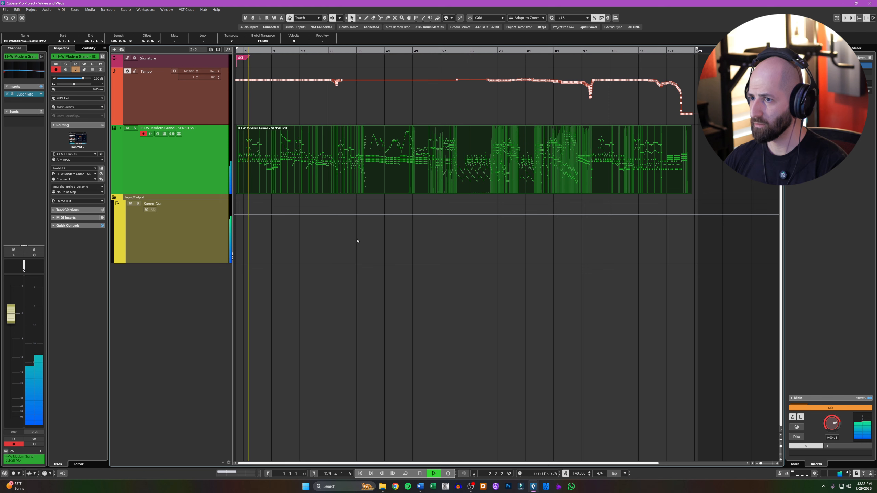
{"action": "left_click", "coordinate": [470, 487]}
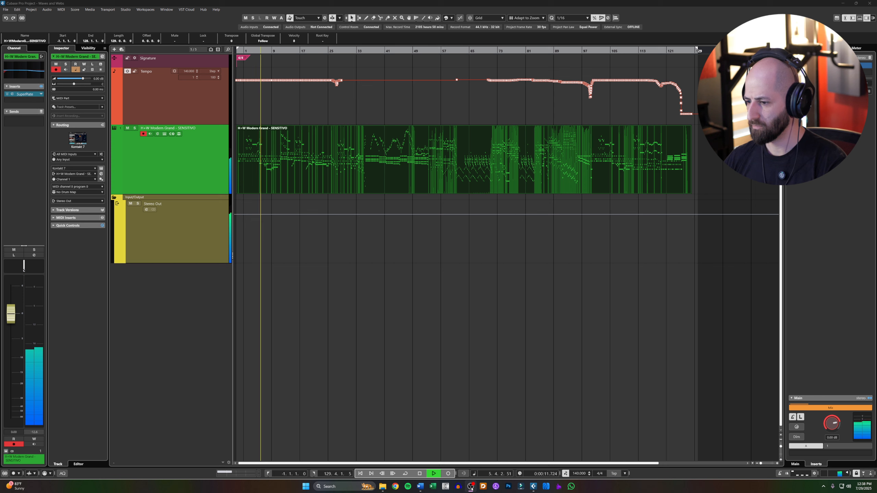
{"action": "left_click", "coordinate": [222, 41]}
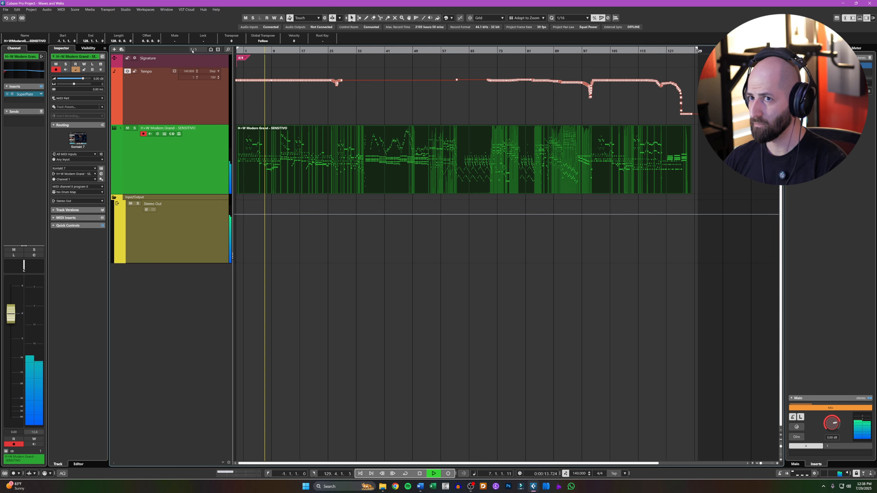
{"action": "key", "text": "space"}
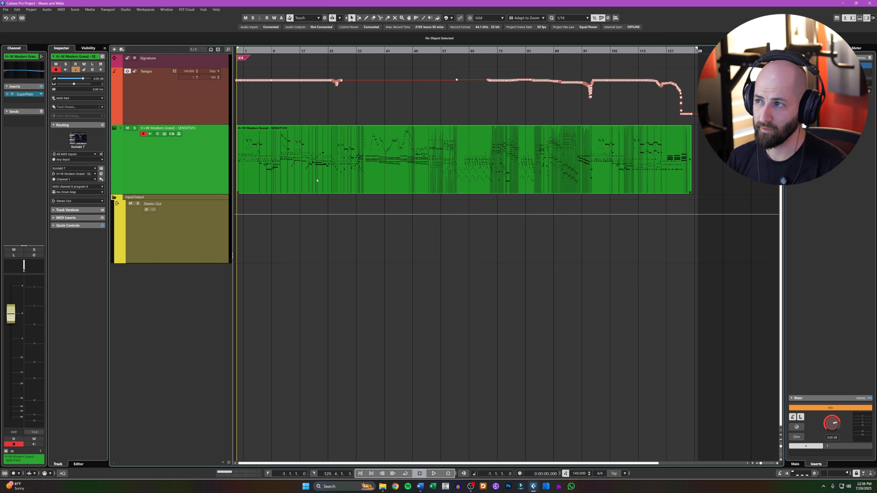
- Open the H+W Modern Grand - SENSITIVO part in the Key Editor and play it from its opening bars
{"action": "double_click", "coordinate": [338, 179]}
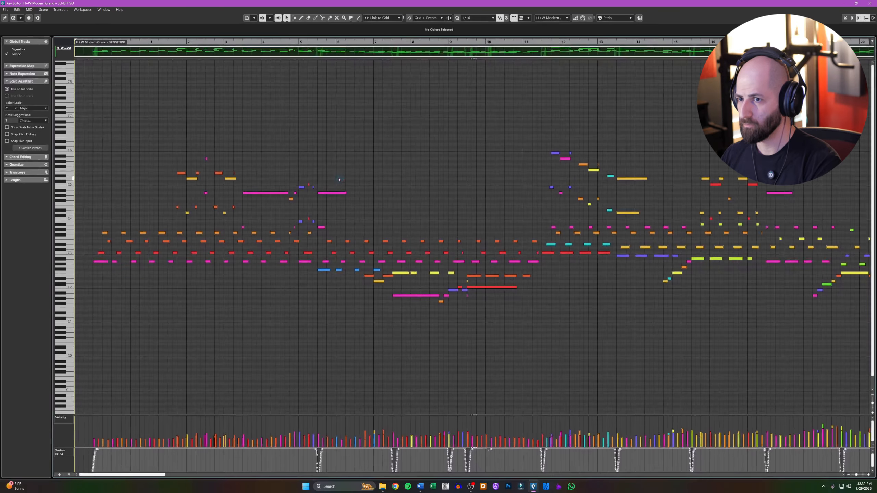
{"action": "scroll", "coordinate": [102, 206], "scroll_direction": "up", "scroll_amount": 5}
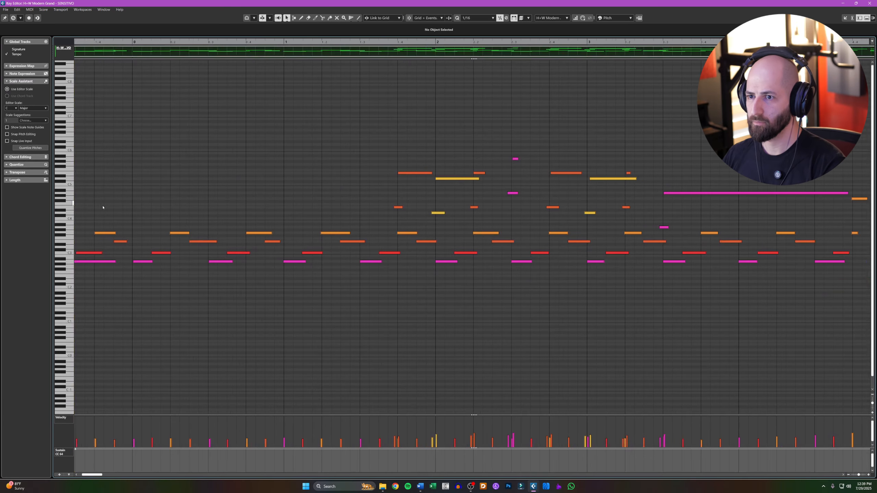
{"action": "scroll", "coordinate": [102, 207], "scroll_direction": "down", "scroll_amount": 2}
{"action": "scroll", "coordinate": [251, 219], "scroll_direction": "left", "scroll_amount": 2}
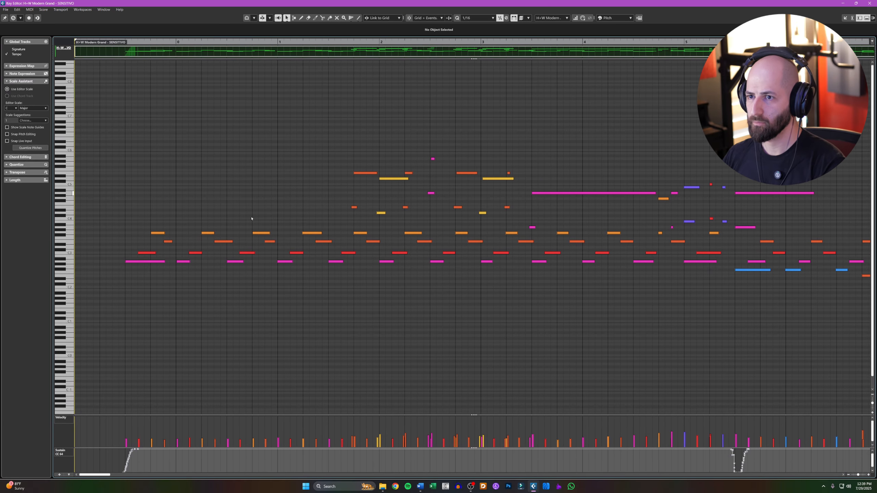
{"action": "left_click", "coordinate": [144, 43]}
{"action": "key", "text": "space"}
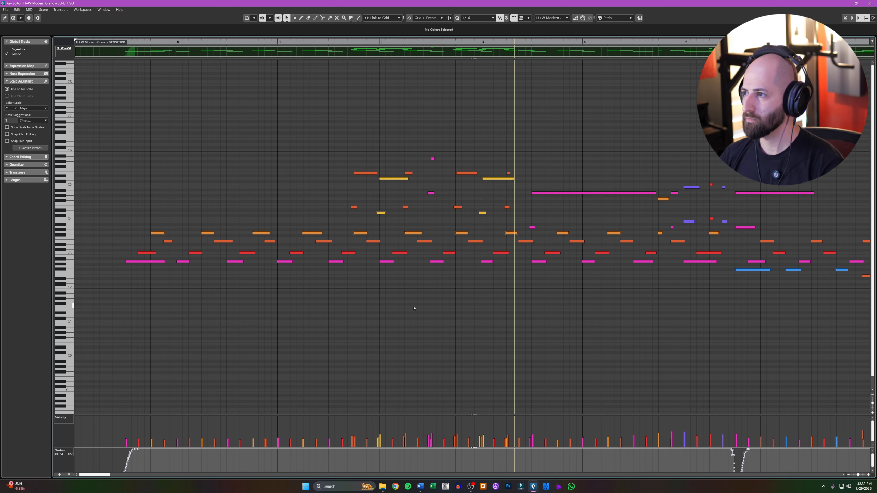
- Delete the stray, extremely short B1 note at beat 3 of bar 9, keeping the longer notes around it
{"action": "scroll", "coordinate": [414, 309], "scroll_direction": "down", "scroll_amount": 3}
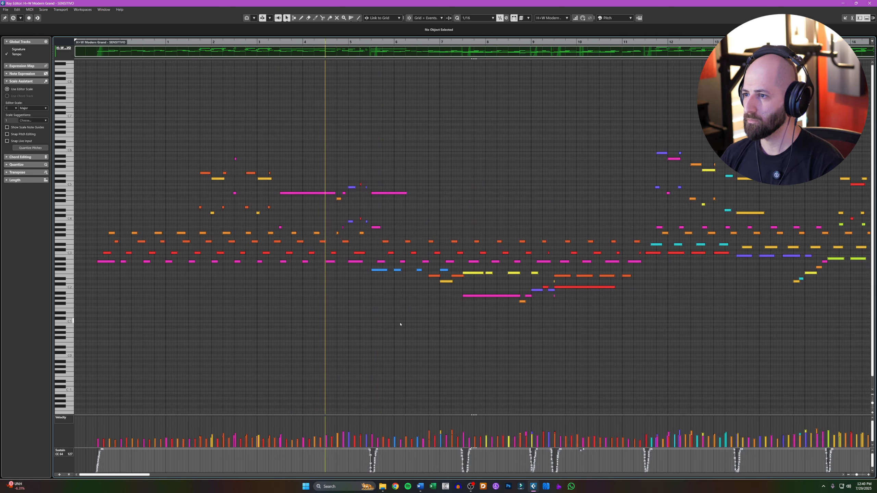
{"action": "scroll", "coordinate": [555, 329], "scroll_direction": "up", "scroll_amount": 10}
{"action": "left_click", "coordinate": [533, 283]}
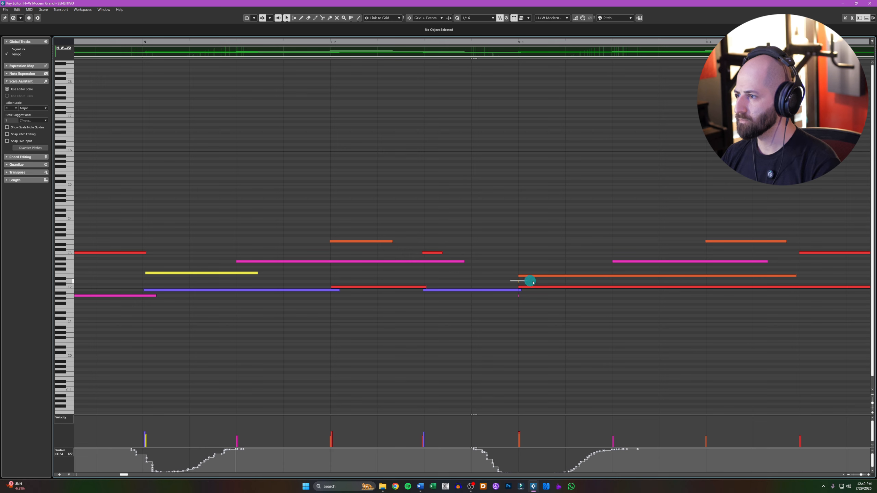
{"action": "left_click_drag", "start_coordinate": [532, 282], "coordinate": [546, 299]}
{"action": "key", "text": "Delete"}
{"action": "key", "text": "Delete"}
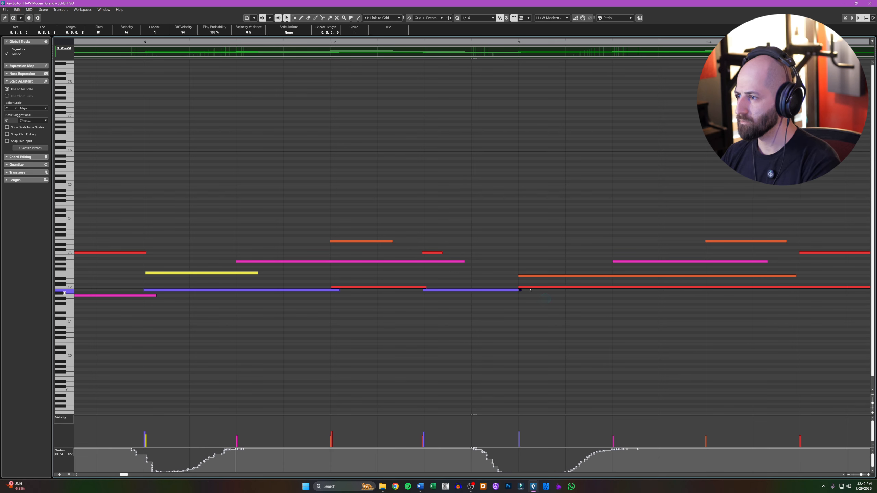
{"action": "left_click", "coordinate": [525, 288]}
{"action": "key", "text": "Delete"}
{"action": "key", "text": "ctrl+z"}
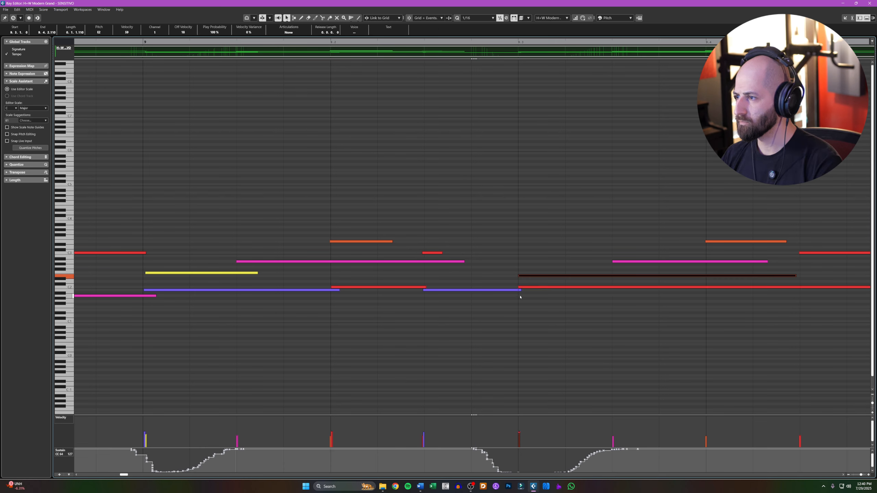
{"action": "left_click", "coordinate": [521, 290]}
{"action": "left_click", "coordinate": [520, 289]}
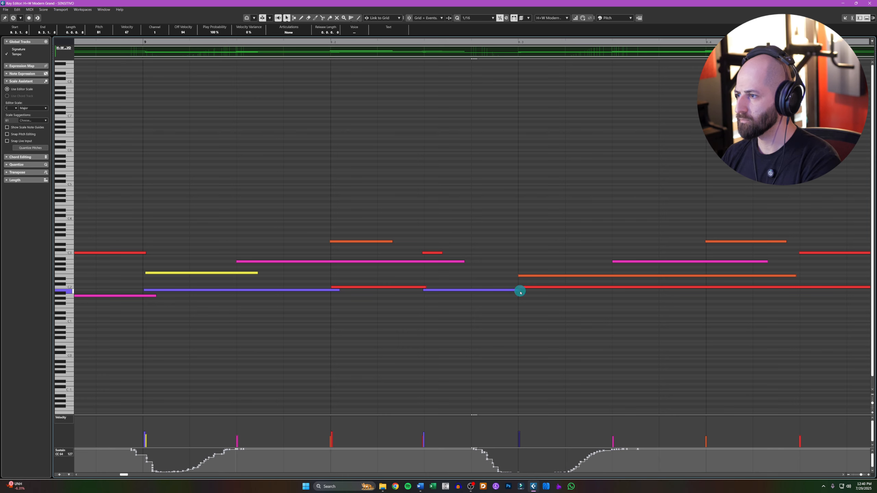
- Play the piano part from bar 9 and check the notes and sustain pedal data up to about bar 35
{"action": "scroll", "coordinate": [520, 303], "scroll_direction": "down", "scroll_amount": 3}
{"action": "scroll", "coordinate": [521, 304], "scroll_direction": "down", "scroll_amount": 2}
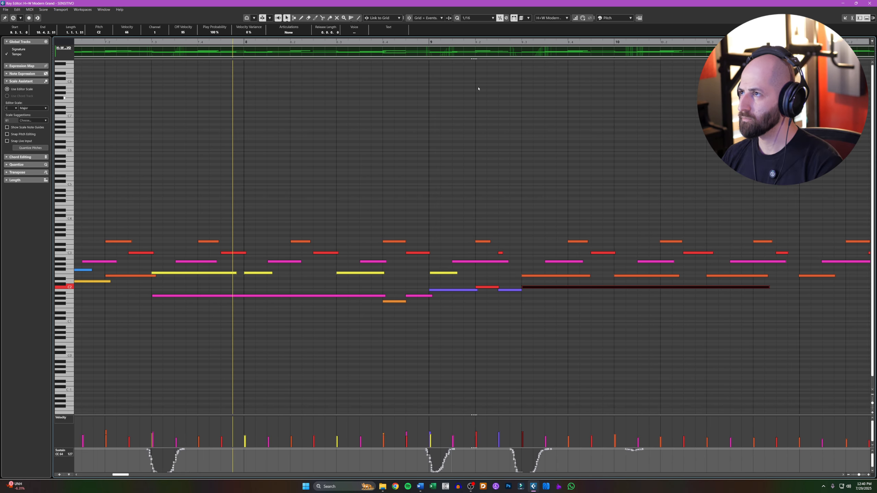
{"action": "left_click", "coordinate": [477, 41]}
{"action": "scroll", "coordinate": [660, 363], "scroll_direction": "down", "scroll_amount": 4}
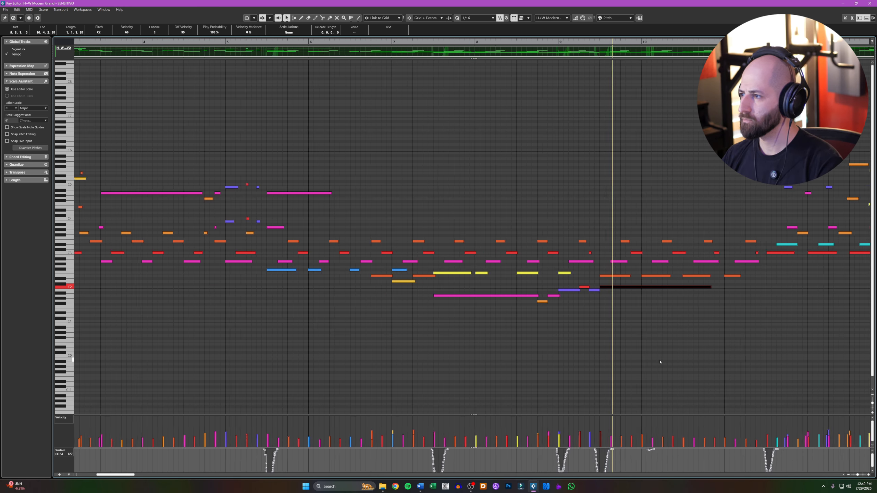
{"action": "scroll", "coordinate": [479, 369], "scroll_direction": "down", "scroll_amount": 5}
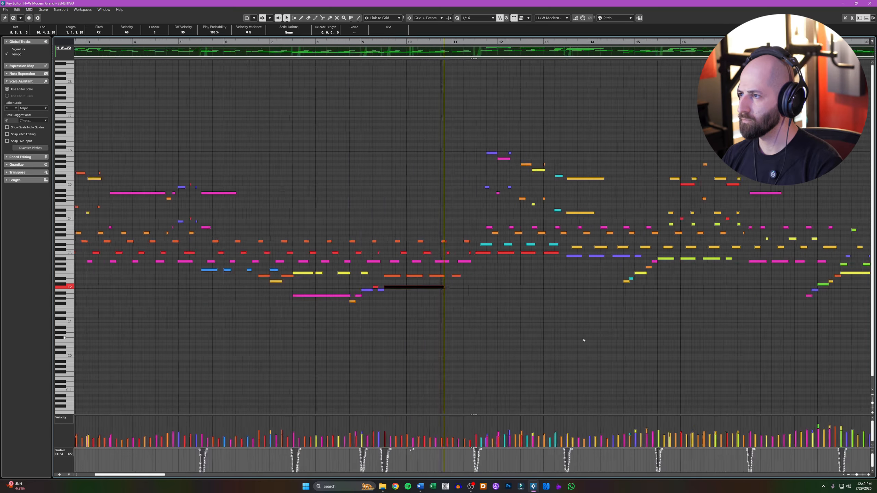
{"action": "scroll", "coordinate": [652, 343], "scroll_direction": "up", "scroll_amount": 2}
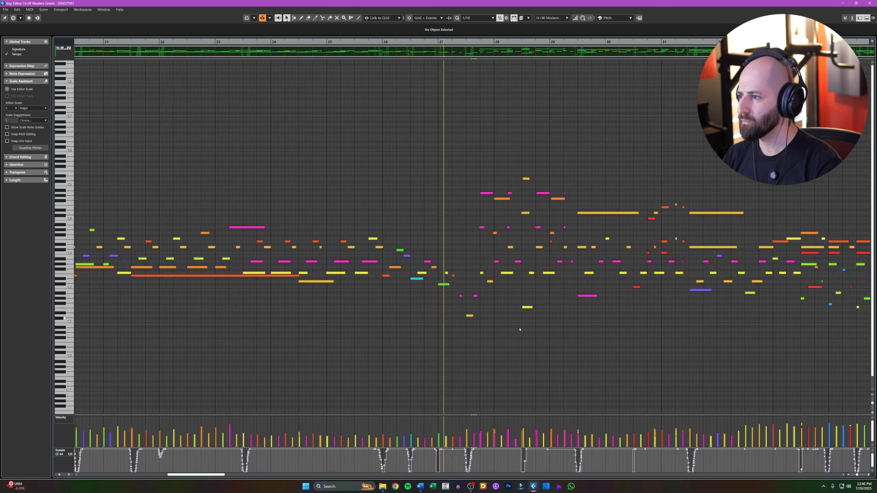
{"action": "left_click_drag", "start_coordinate": [588, 334], "coordinate": [439, 346]}
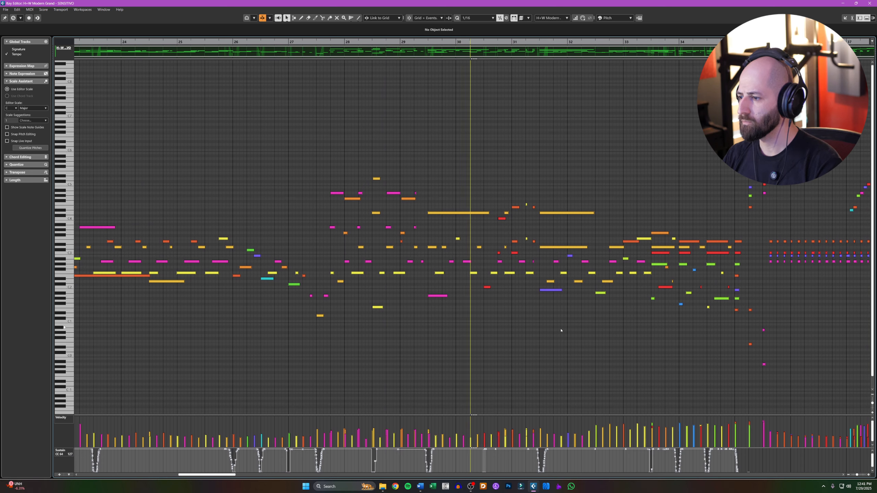
{"action": "left_click_drag", "start_coordinate": [729, 340], "coordinate": [436, 356]}
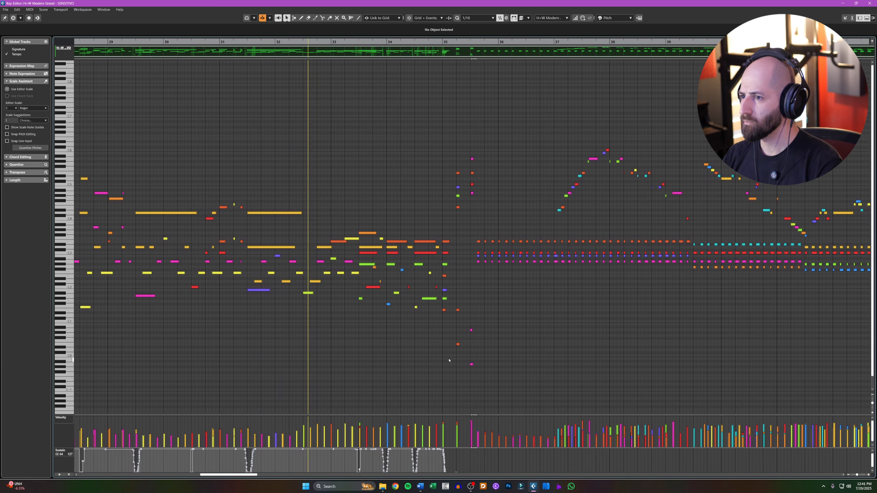
- Enlarge the controller lanes, add a brief sustain pedal release at beat 3 of bar 32, and replay the passage
{"action": "left_click", "coordinate": [215, 41]}
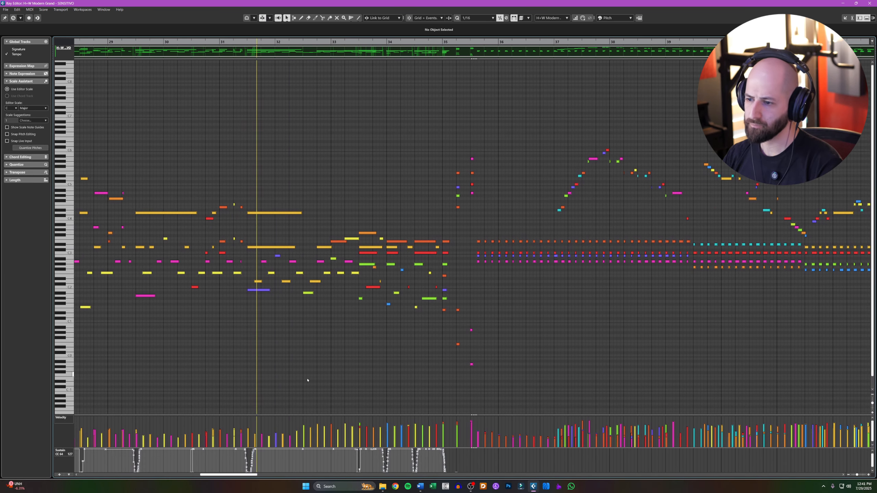
{"action": "scroll", "coordinate": [288, 404], "scroll_direction": "up", "scroll_amount": 5}
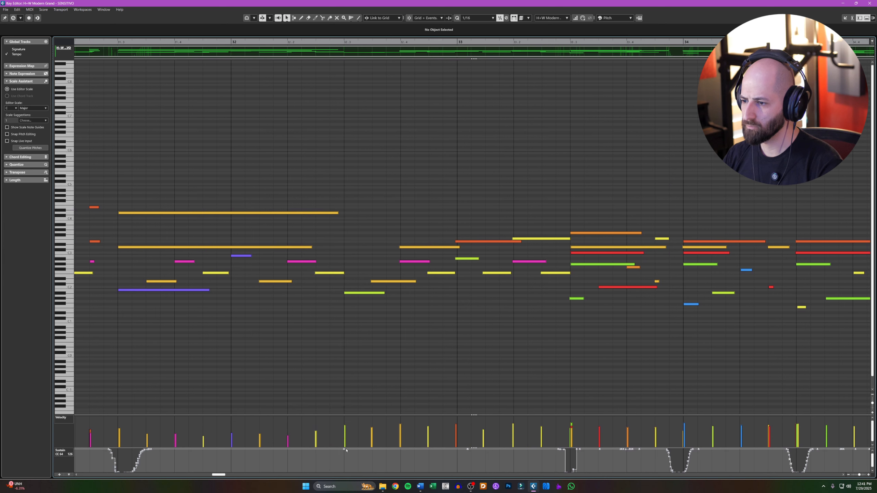
{"action": "left_click_drag", "start_coordinate": [346, 415], "coordinate": [346, 400]}
{"action": "mouse_move", "coordinate": [358, 449]}
{"action": "left_mouse_down"}
{"action": "mouse_move", "coordinate": [354, 425]}
{"action": "mouse_move", "coordinate": [343, 435]}
{"action": "mouse_move", "coordinate": [347, 470]}
{"action": "mouse_move", "coordinate": [362, 417]}
{"action": "left_mouse_up"}
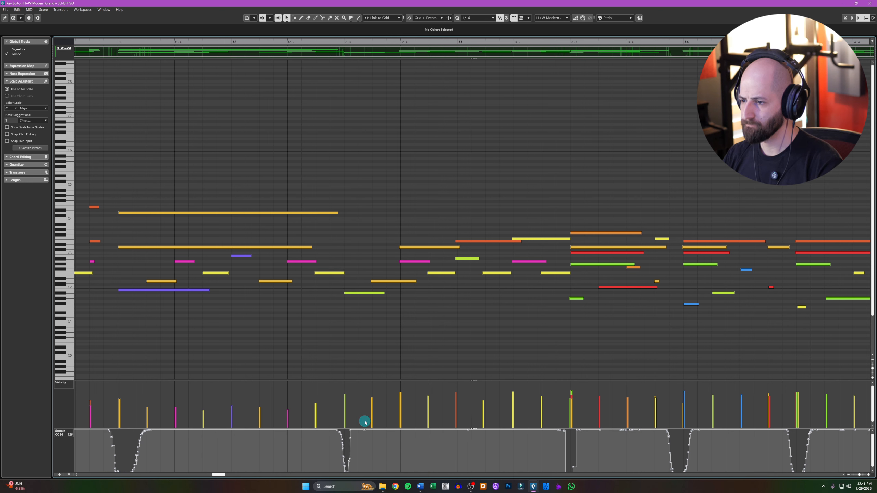
{"action": "left_click", "coordinate": [263, 45]}
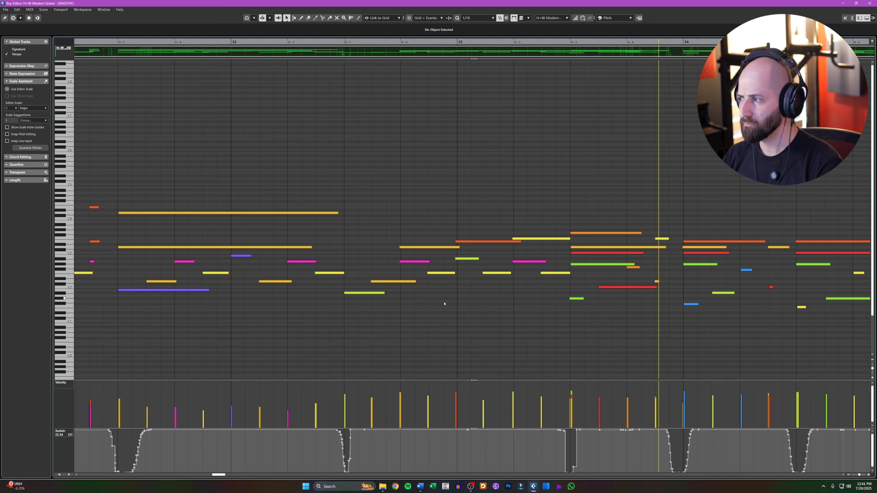
- Replay from bar 33 and lengthen the short F1 note at beat 3 of bar 34 to about two sixteenths
{"action": "scroll", "coordinate": [445, 304], "scroll_direction": "down", "scroll_amount": 3}
{"action": "left_click_drag", "start_coordinate": [525, 205], "coordinate": [334, 197]}
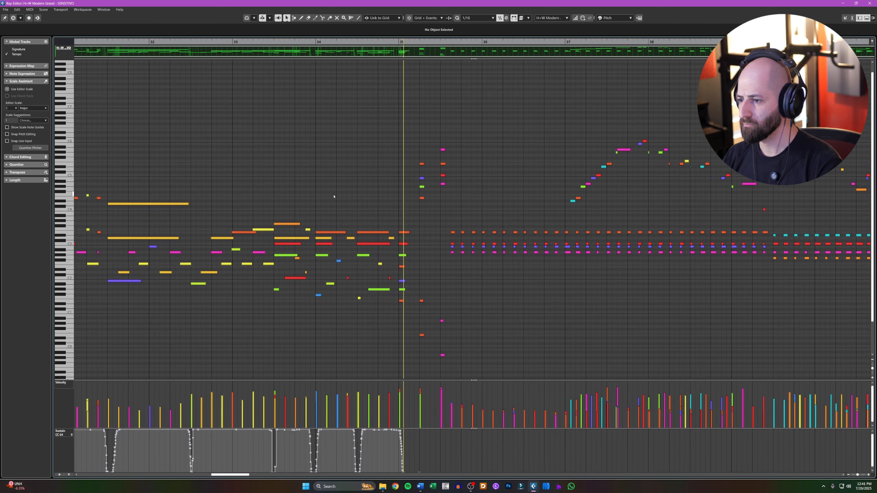
{"action": "left_click", "coordinate": [274, 41]}
{"action": "scroll", "coordinate": [357, 358], "scroll_direction": "up", "scroll_amount": 3}
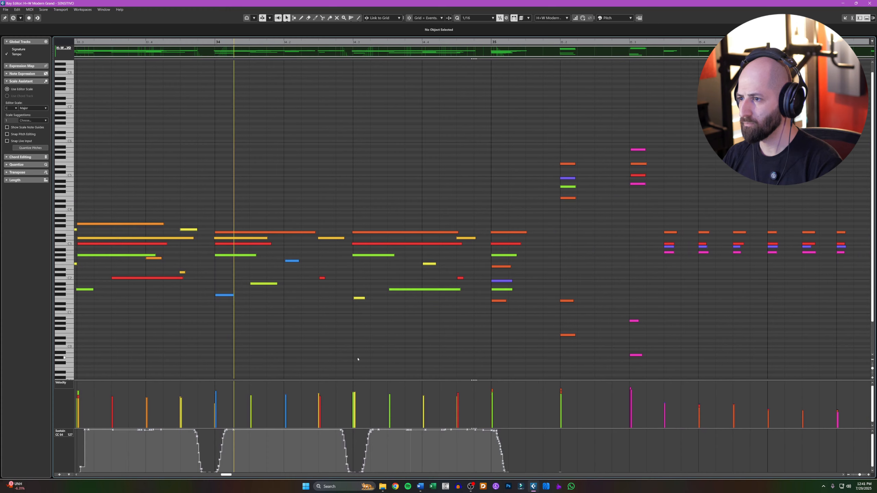
{"action": "left_click", "coordinate": [361, 298]}
{"action": "scroll", "coordinate": [392, 364], "scroll_direction": "down", "scroll_amount": 4}
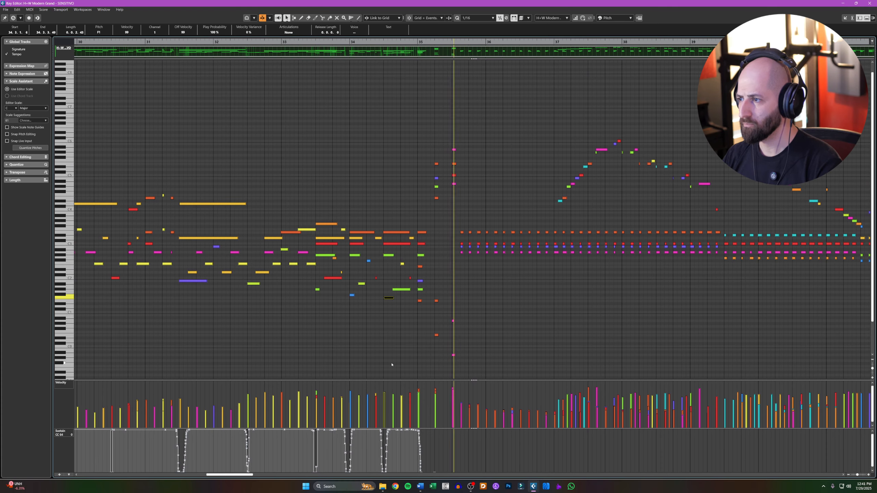
- Follow the playback from bar 35 into the fifties, selecting the short C4 note in bar 39 to inspect it
{"action": "left_click_drag", "start_coordinate": [526, 314], "coordinate": [364, 294]}
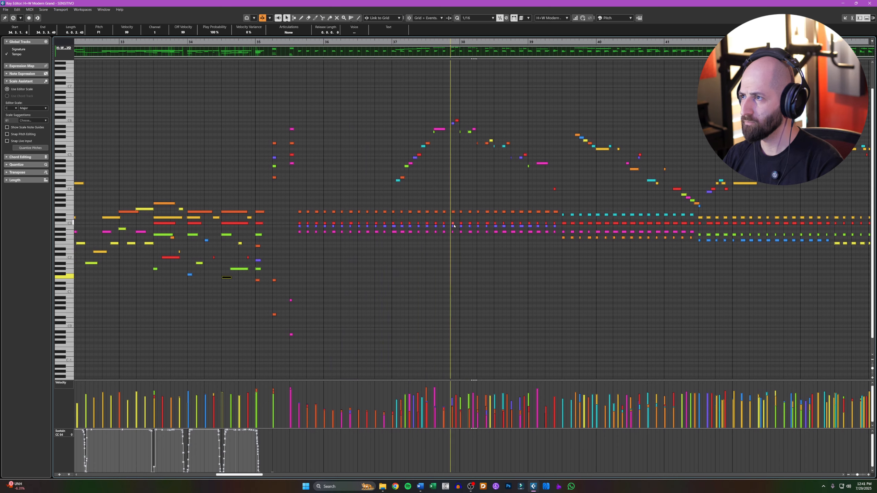
{"action": "left_click_drag", "start_coordinate": [594, 172], "coordinate": [535, 194]}
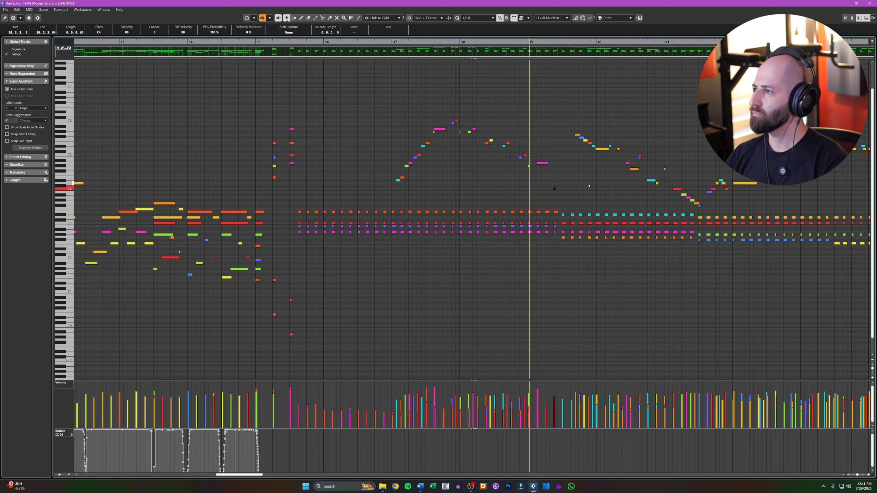
{"action": "left_click_drag", "start_coordinate": [599, 206], "coordinate": [255, 236]}
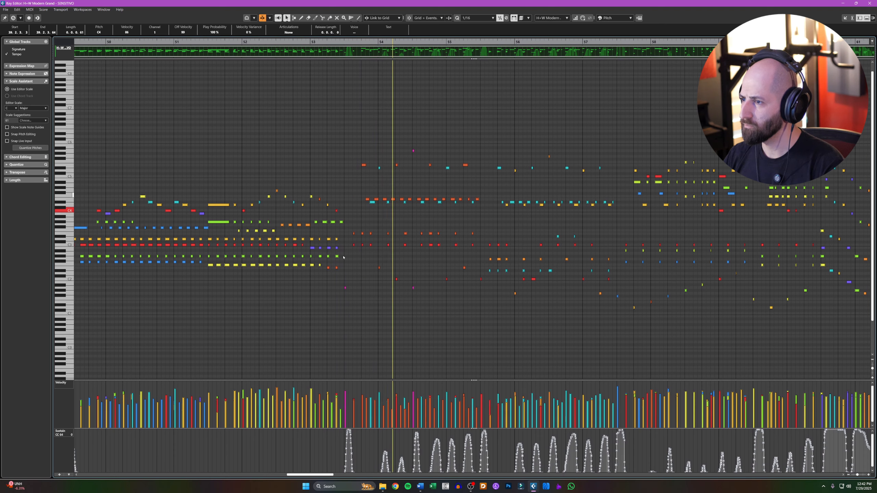
- Select the A1 notes at beat 3 of bars 53 and 54 and lengthen both to just over a sixteenth
{"action": "left_click_drag", "start_coordinate": [339, 284], "coordinate": [431, 308]}
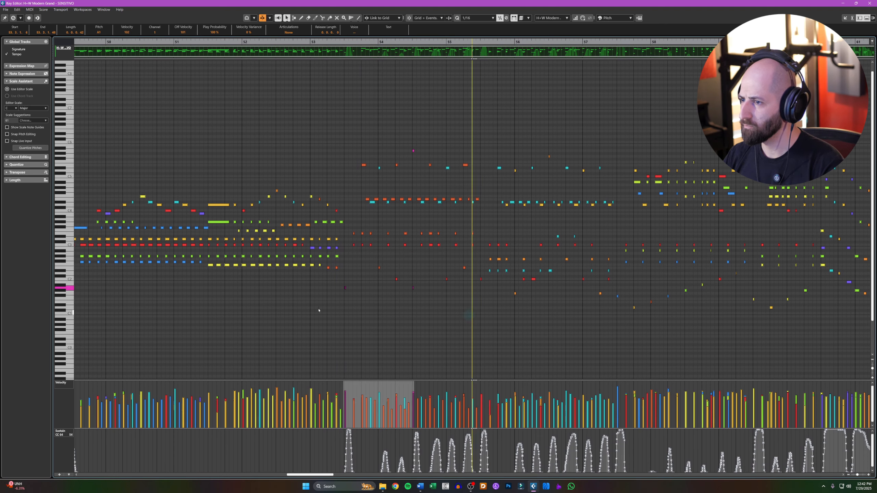
{"action": "scroll", "coordinate": [348, 306], "scroll_direction": "up", "scroll_amount": 6}
{"action": "left_click_drag", "start_coordinate": [361, 289], "coordinate": [382, 289]}
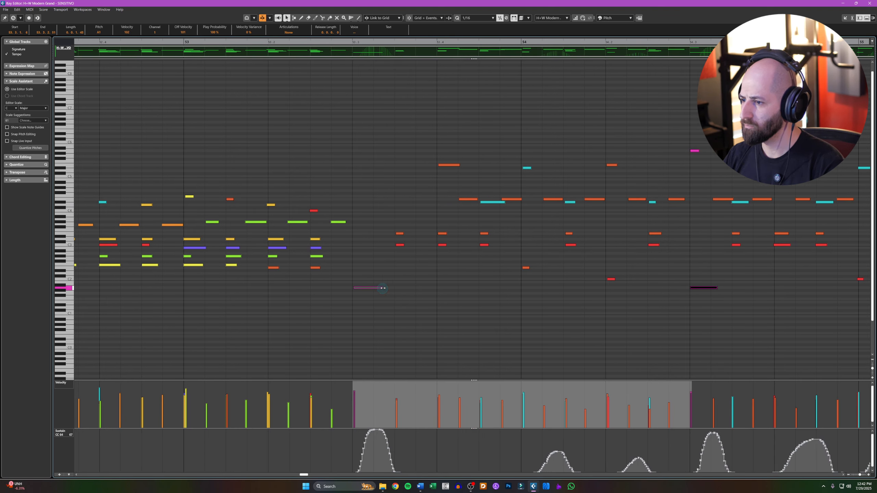
- Review the sections after bar 56 and move playback to around bar 78
{"action": "scroll", "coordinate": [543, 325], "scroll_direction": "down", "scroll_amount": 6}
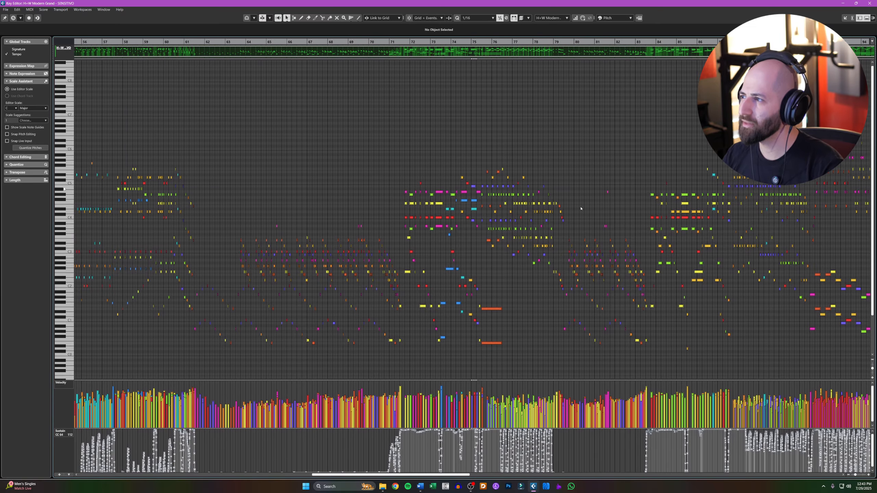
{"action": "left_click_drag", "start_coordinate": [591, 210], "coordinate": [439, 188]}
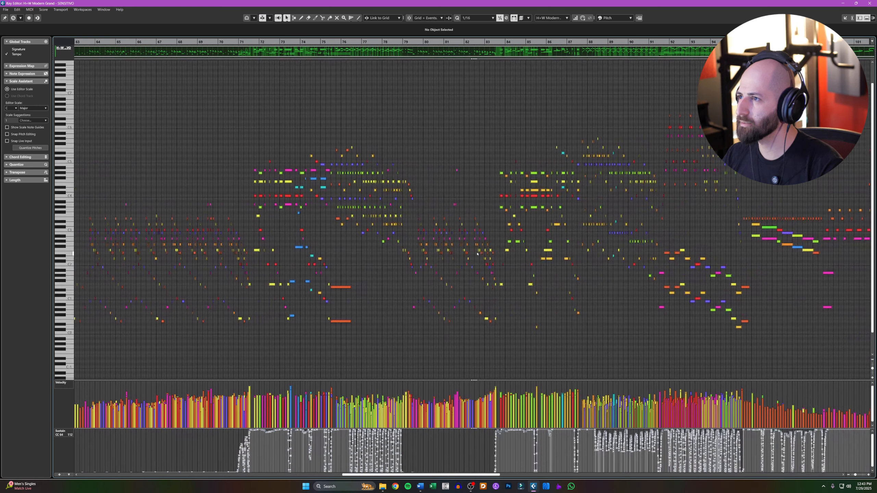
{"action": "left_click", "coordinate": [391, 41]}
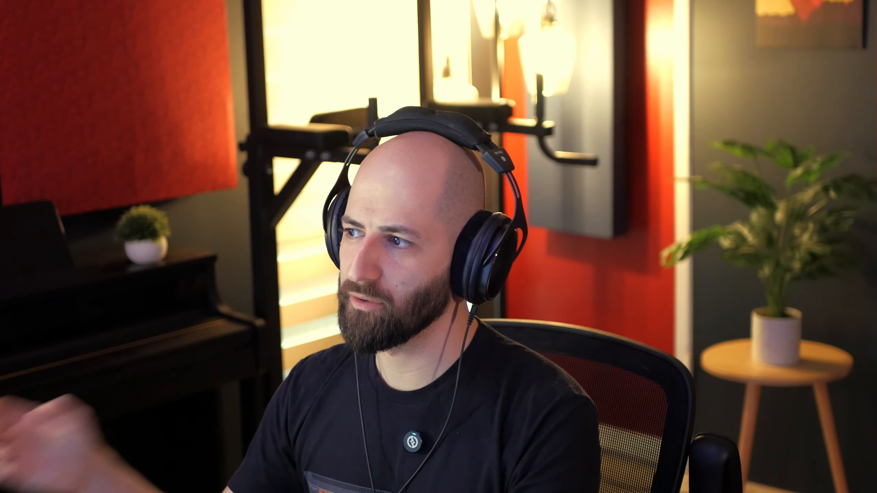
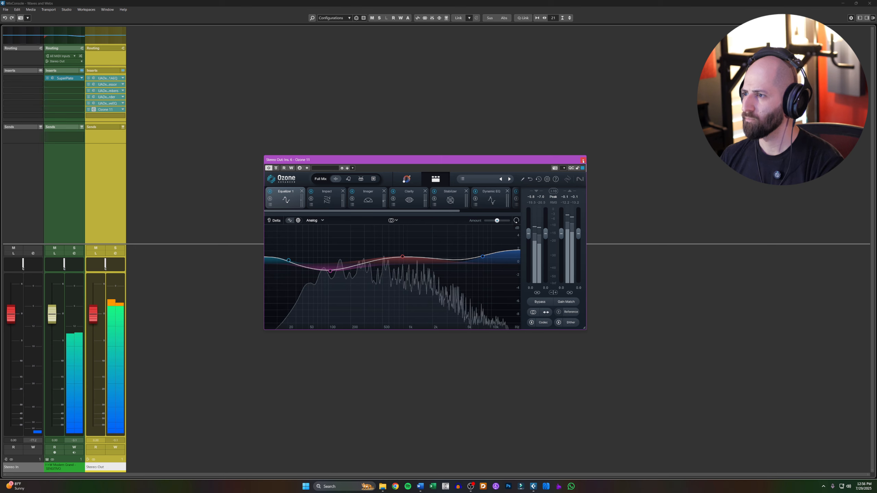
- Close the Ozone 11 plug-in window and the MixConsole to return to the project window
{"action": "left_click", "coordinate": [583, 160]}
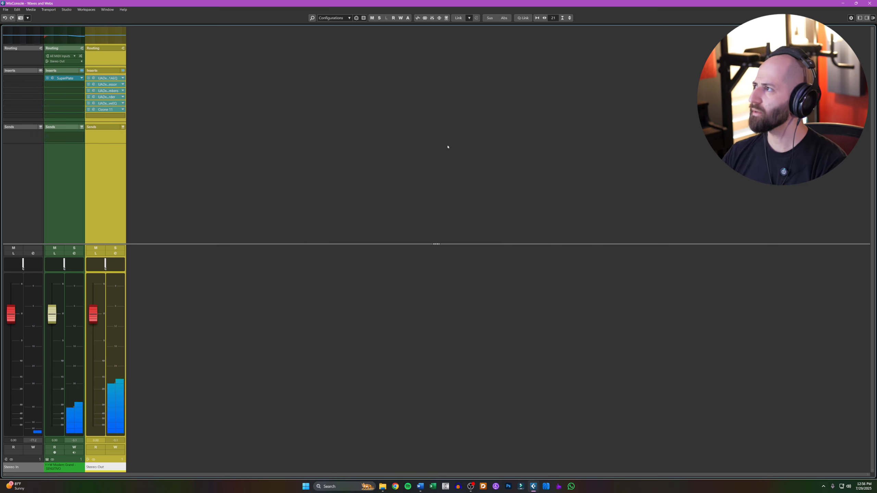
{"action": "left_click", "coordinate": [869, 3]}
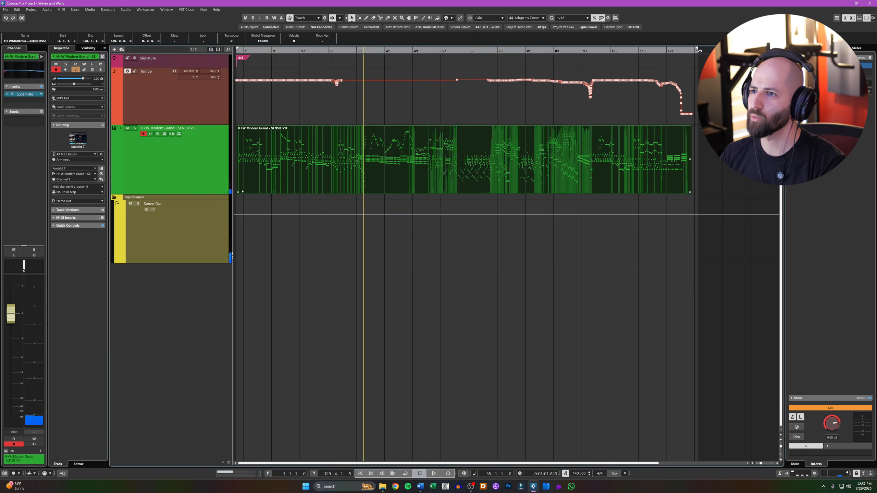
- Set the left locator just before the piece's first note, at -1.2.2.81, and play the opening to check it
{"action": "scroll", "coordinate": [242, 196], "scroll_direction": "up", "scroll_amount": 4}
{"action": "scroll", "coordinate": [242, 196], "scroll_direction": "down", "scroll_amount": 2}
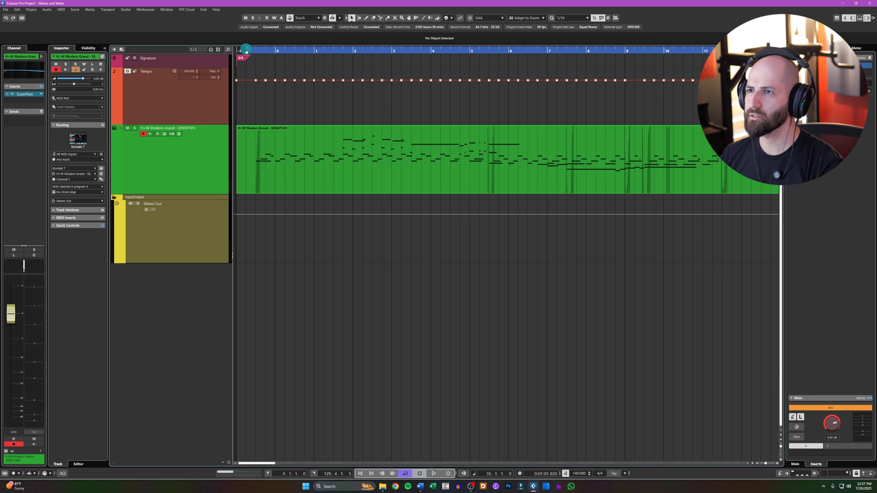
{"action": "left_click_drag", "start_coordinate": [238, 49], "coordinate": [246, 51]}
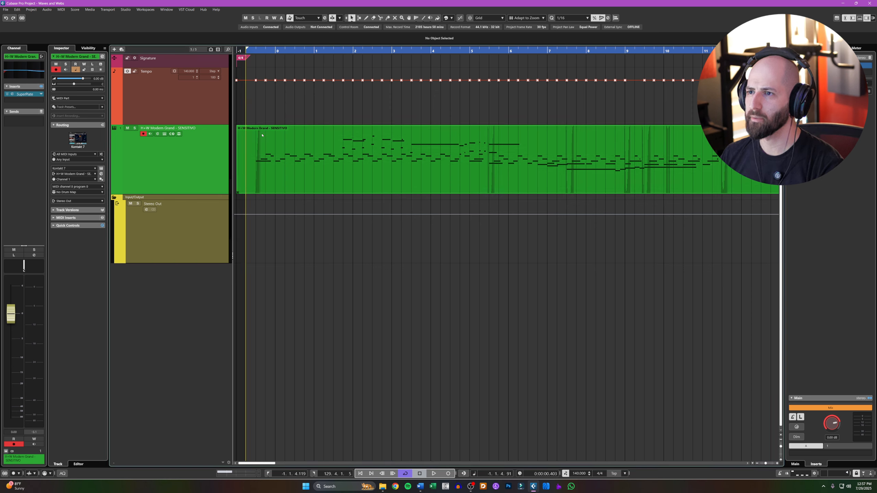
{"action": "key", "text": "space"}
{"action": "key", "text": "space"}
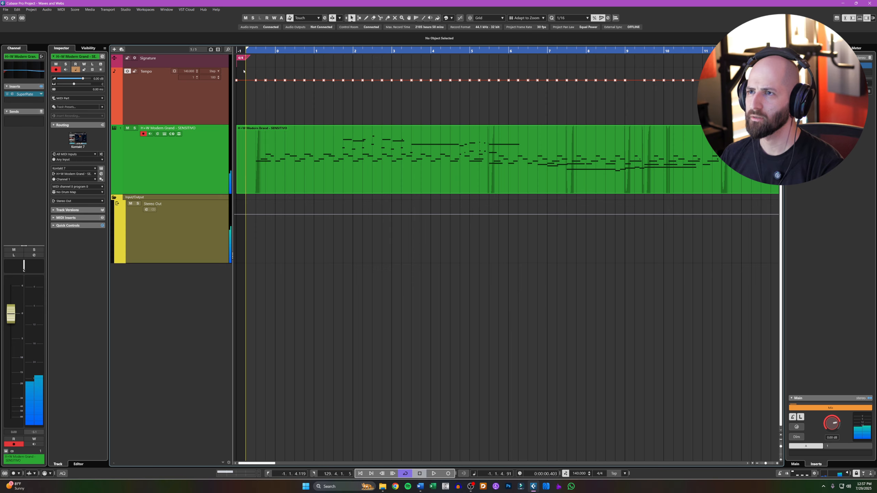
{"action": "key", "text": "h"}
{"action": "key", "text": "h"}
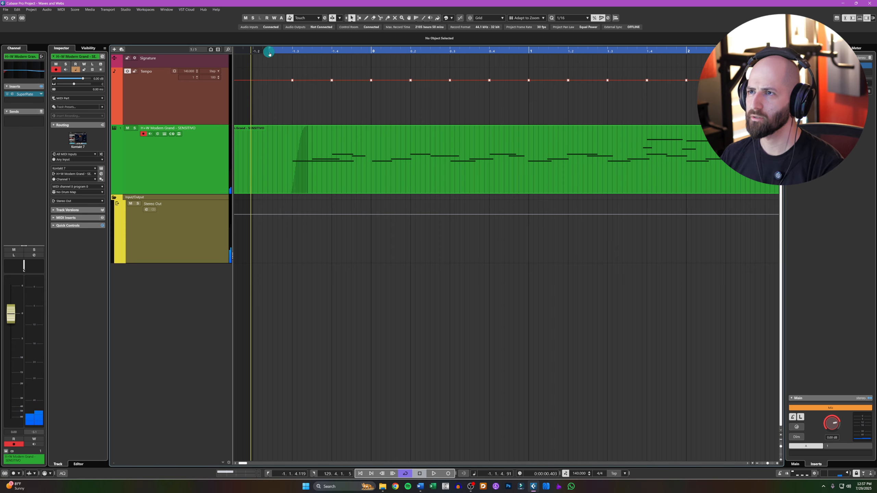
{"action": "left_click_drag", "start_coordinate": [256, 49], "coordinate": [270, 50]}
{"action": "key", "text": "space"}
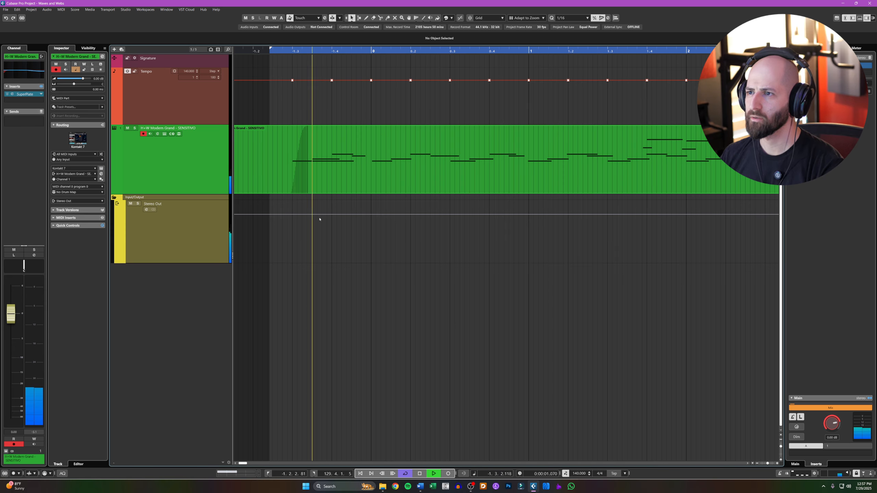
- Stop playback at the opening and play the ending of the piece from around bar 118
{"action": "key", "text": "g"}
{"action": "key", "text": "g"}
{"action": "key", "text": "g"}
{"action": "key", "text": "g"}
{"action": "key", "text": "space"}
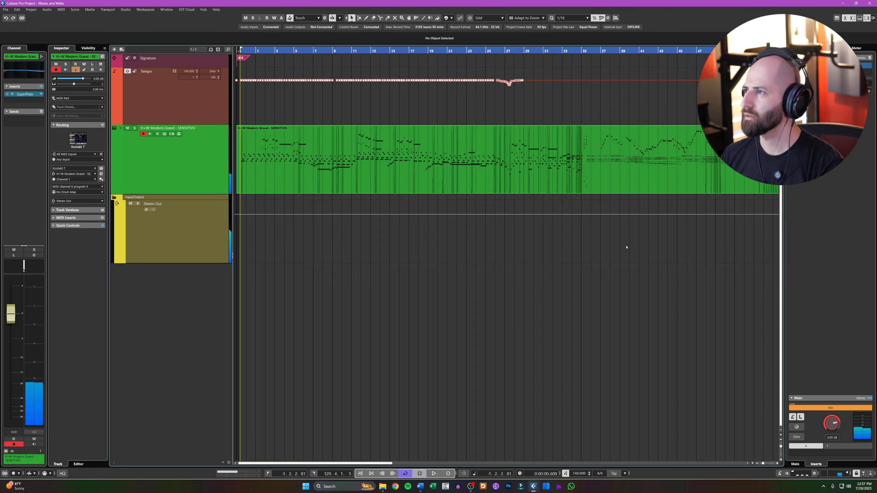
{"action": "scroll", "coordinate": [618, 252], "scroll_direction": "right", "scroll_amount": 4}
{"action": "scroll", "coordinate": [405, 324], "scroll_direction": "right", "scroll_amount": 2}
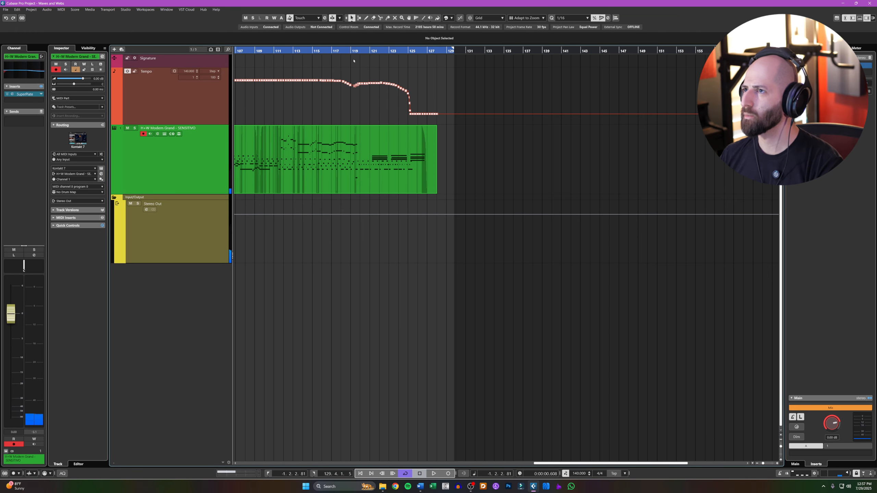
{"action": "left_click", "coordinate": [340, 52]}
{"action": "key", "text": "space"}
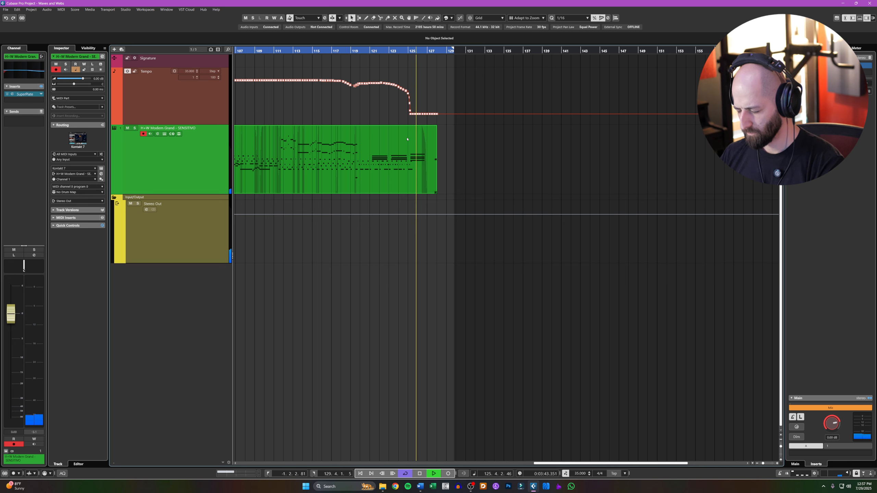
- Raise the four tempo points from bar 125 beat 3 to bar 126 beat 2 and replay the ending
{"action": "left_click_drag", "start_coordinate": [387, 122], "coordinate": [430, 107]}
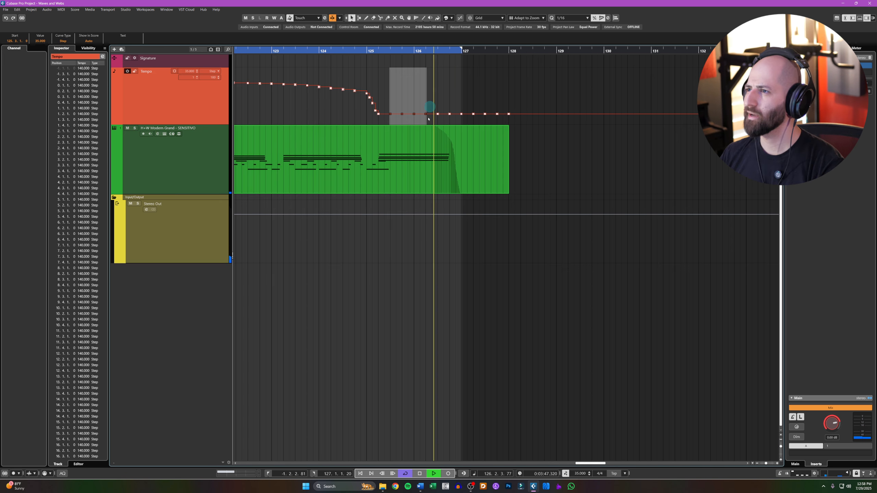
{"action": "key", "text": "space"}
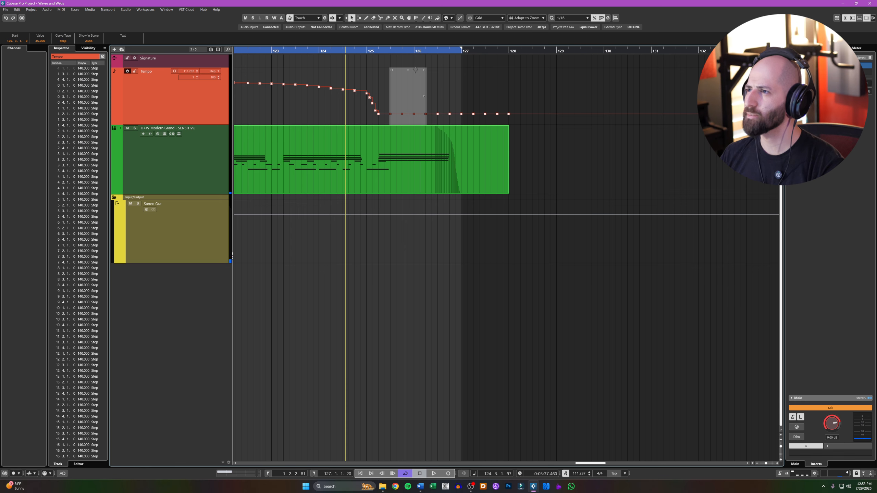
{"action": "left_click_drag", "start_coordinate": [410, 67], "coordinate": [412, 40]}
{"action": "key", "text": "space"}
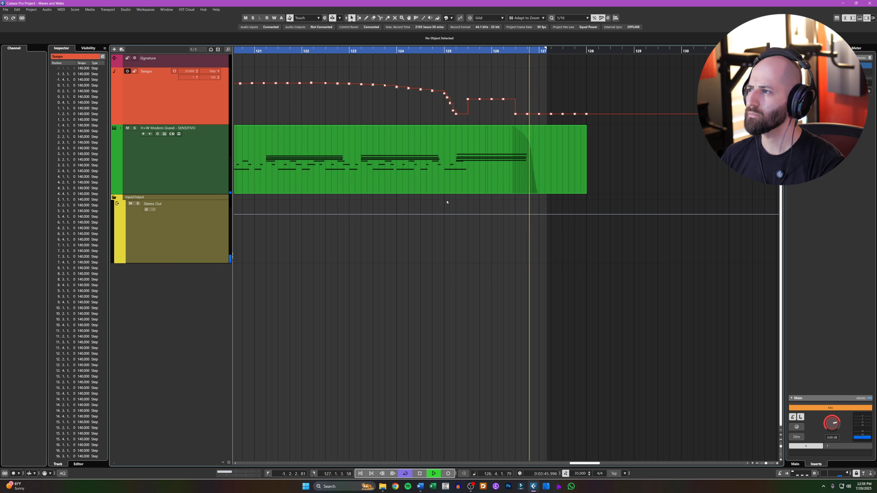
- Stop playback and move the right locator to 127.1.4.99, just past the final pedal release
{"action": "key", "text": "space"}
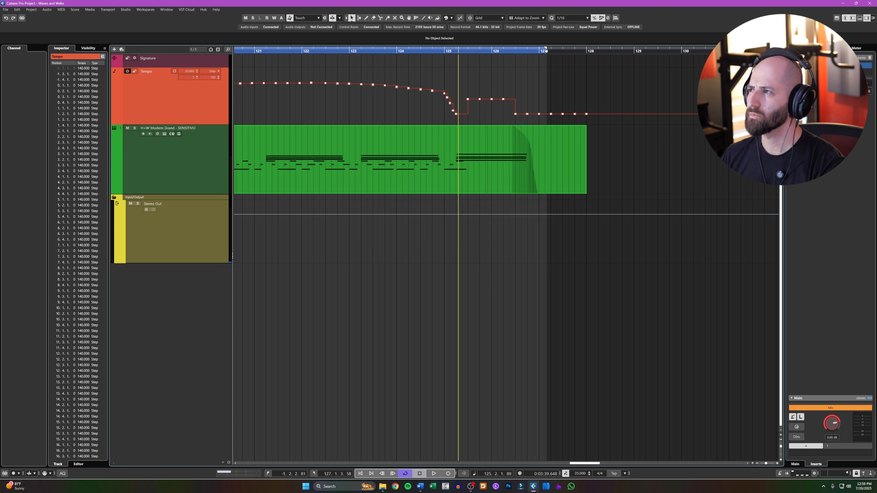
{"action": "left_click_drag", "start_coordinate": [545, 48], "coordinate": [550, 48]}
{"action": "left_click", "coordinate": [482, 83]}
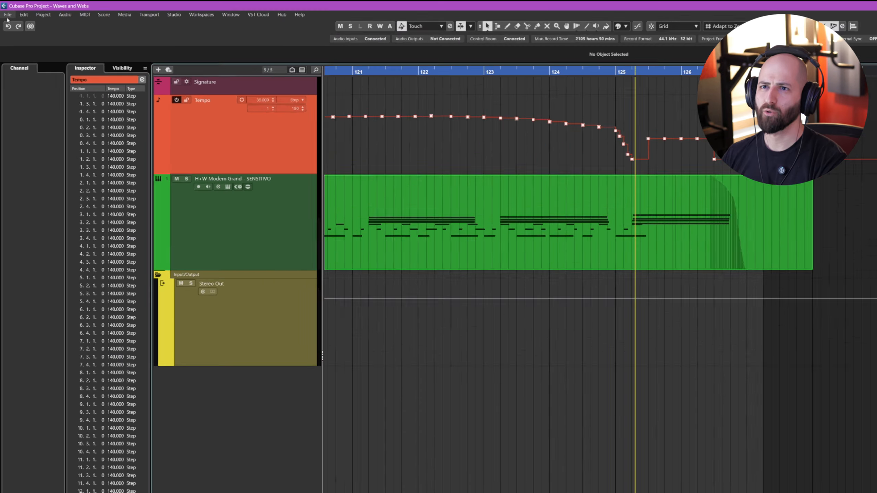
- Export the Stereo Out mixdown as Wave file Waves and Webs into RELEASE > Mixdown within the Celviano AP750 - Waves & Webs folder
{"action": "left_click", "coordinate": [7, 15]}
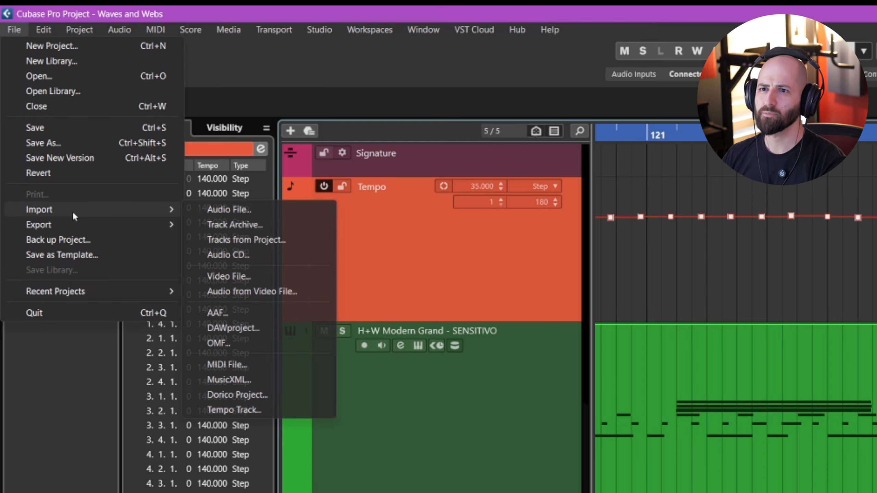
{"action": "mouse_move", "coordinate": [41, 123]}
{"action": "left_click", "coordinate": [241, 224]}
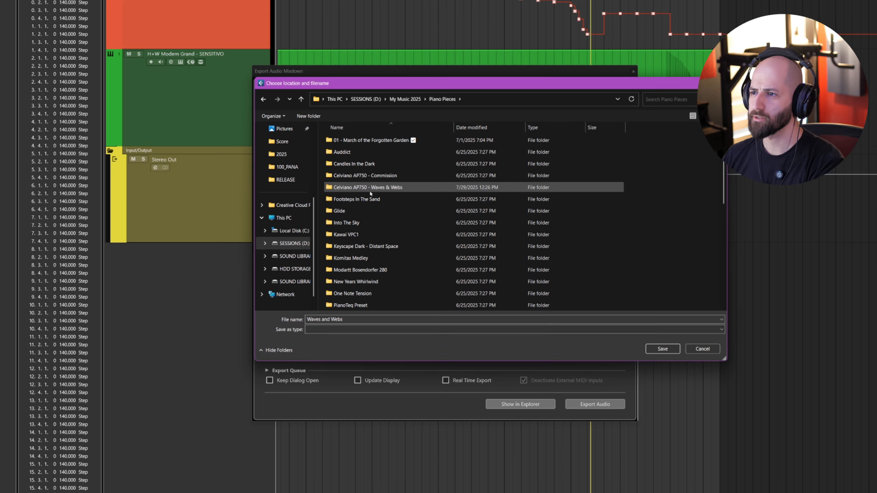
{"action": "double_click", "coordinate": [370, 190]}
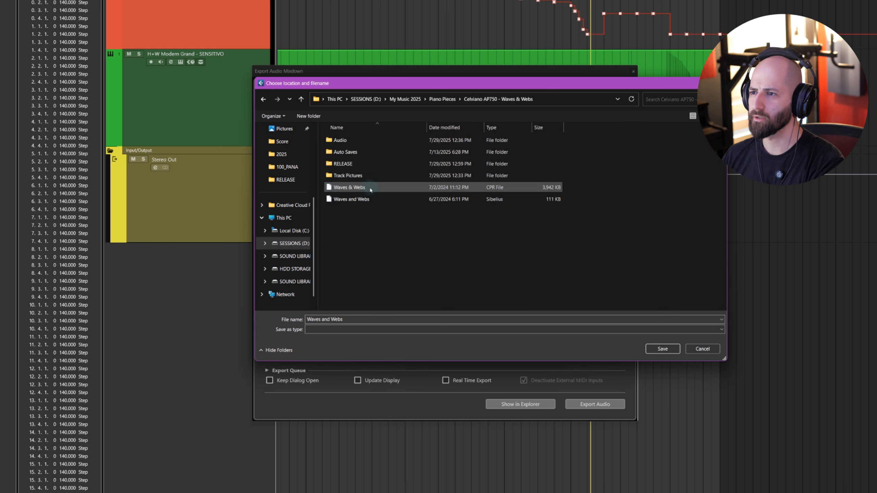
{"action": "left_click", "coordinate": [333, 166]}
{"action": "double_click", "coordinate": [334, 165]}
{"action": "double_click", "coordinate": [342, 163]}
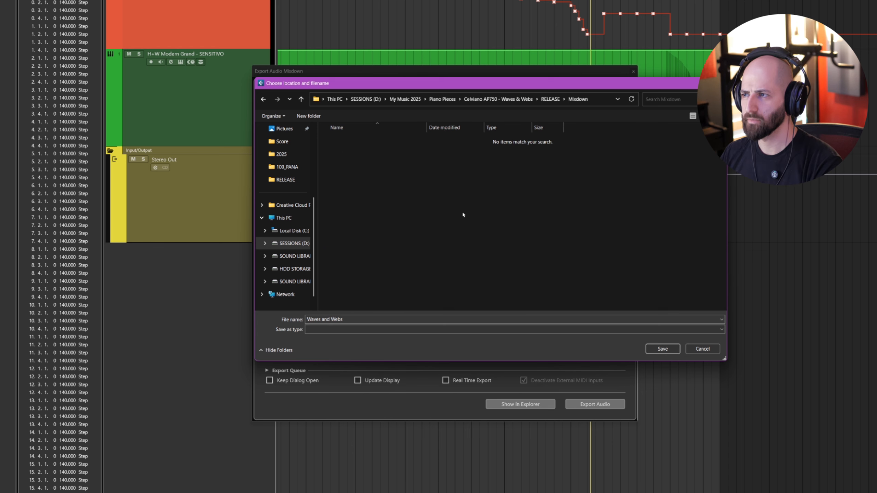
{"action": "left_click", "coordinate": [663, 349]}
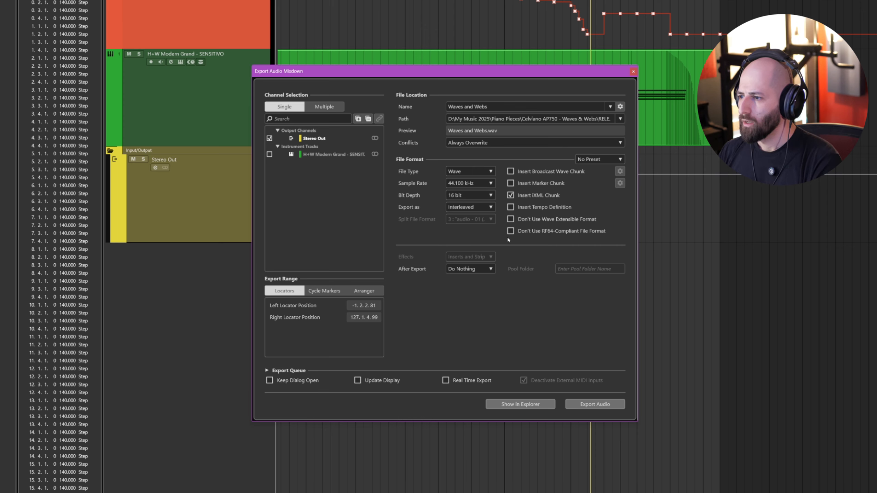
{"action": "left_click", "coordinate": [598, 405]}
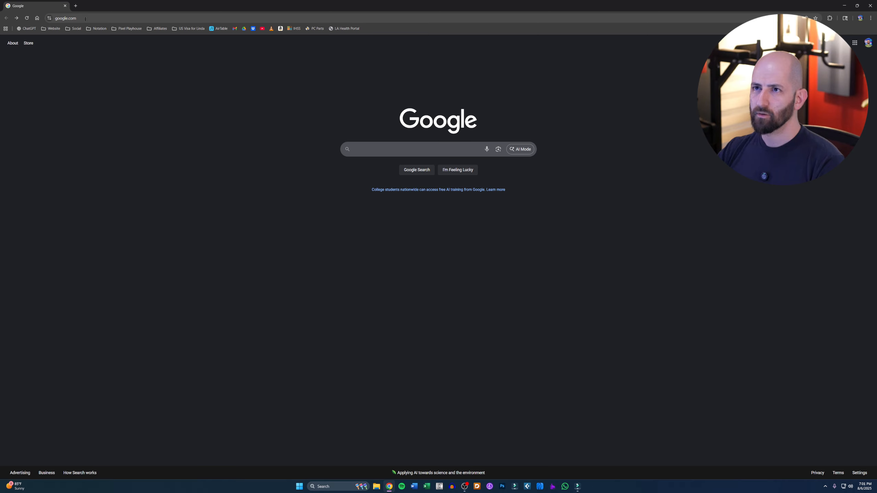
- Search for cdbaby in Chrome, open the CD Baby site and log in to the member account
{"action": "left_click", "coordinate": [85, 19]}
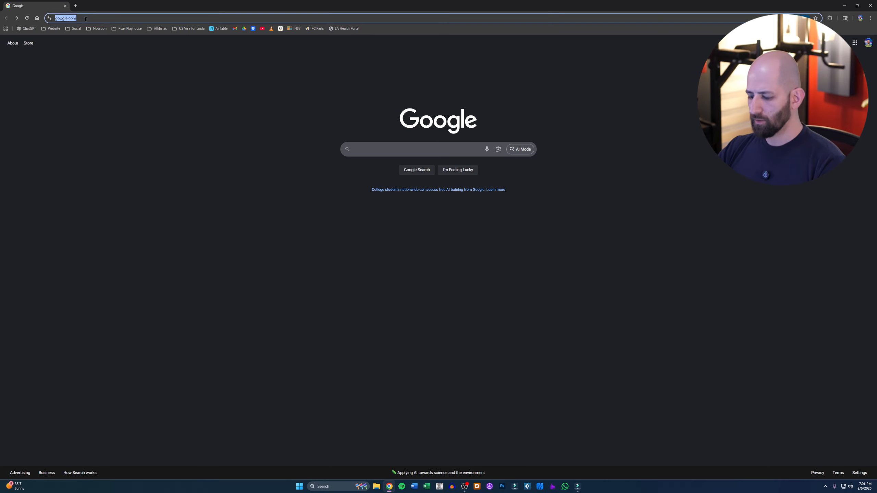
{"action": "type", "text": "cdbaby"}
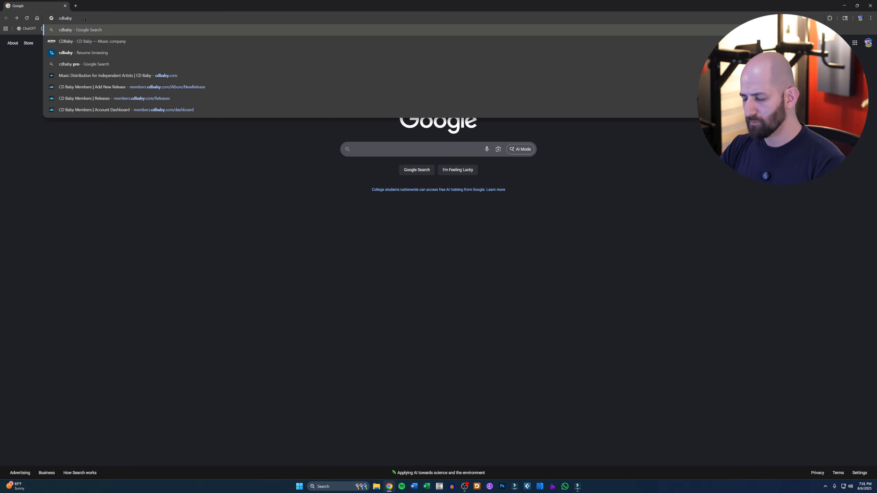
{"action": "key", "text": "Return"}
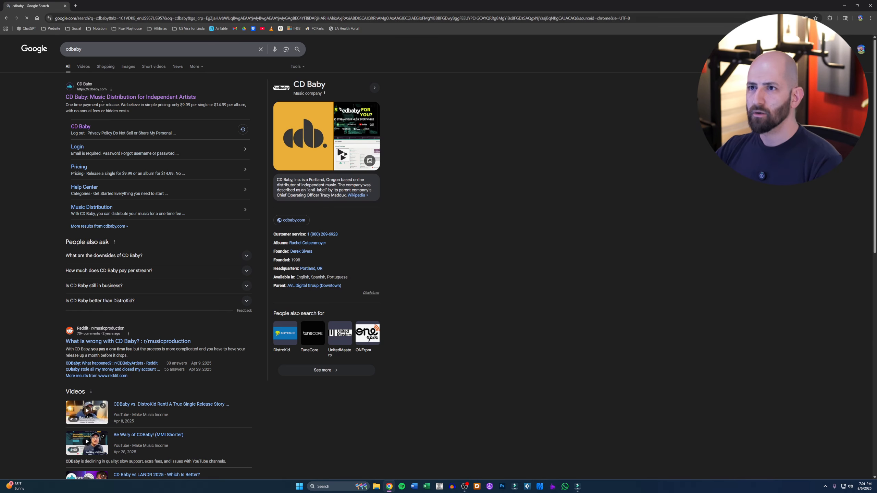
{"action": "left_click", "coordinate": [127, 96]}
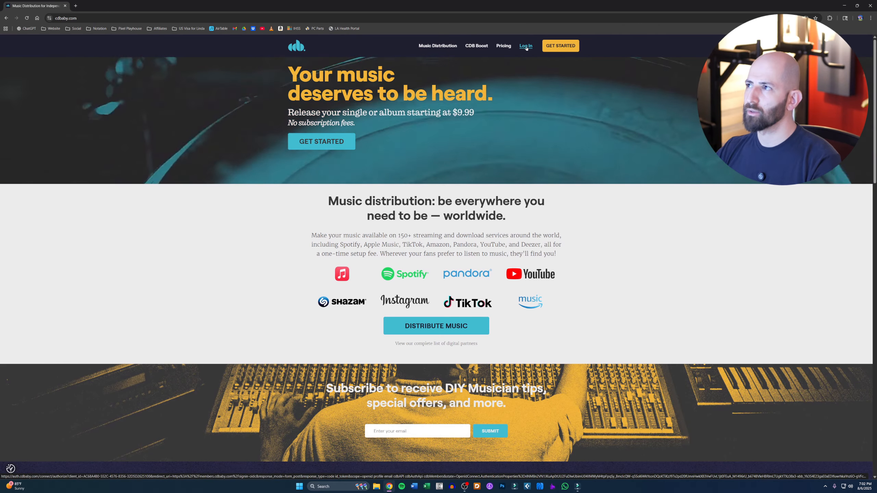
{"action": "left_click", "coordinate": [526, 47]}
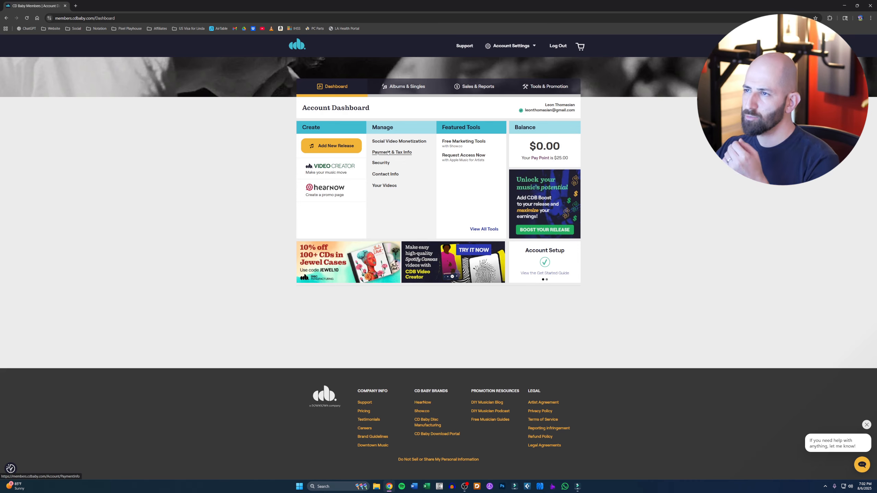
- Add a new single release and choose the $9.99 Standard Single distribution package
{"action": "left_click", "coordinate": [336, 146]}
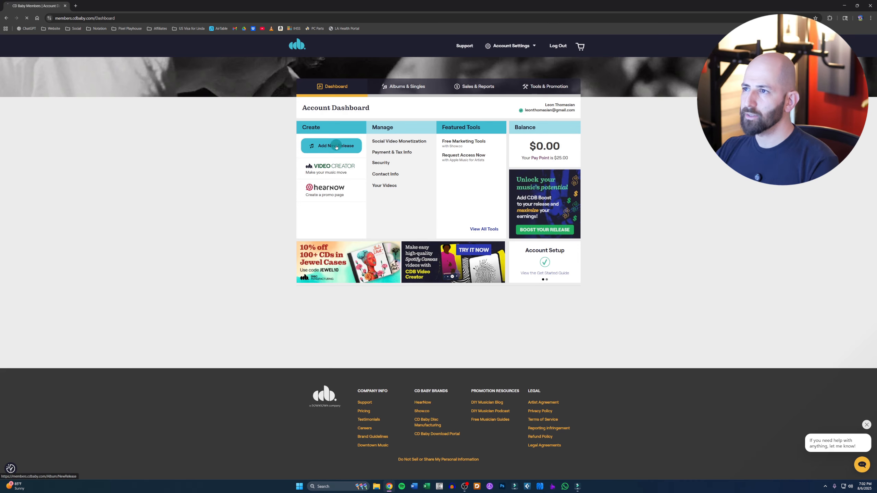
{"action": "left_click", "coordinate": [407, 197]}
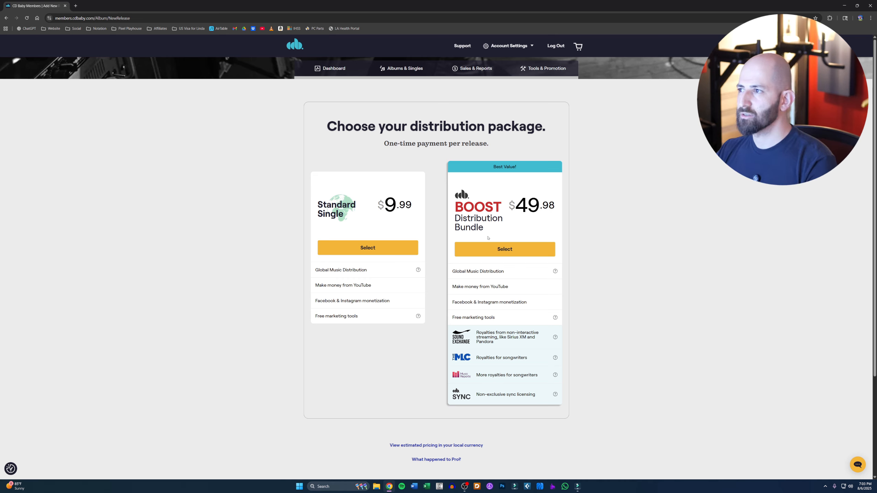
{"action": "left_click", "coordinate": [365, 249]}
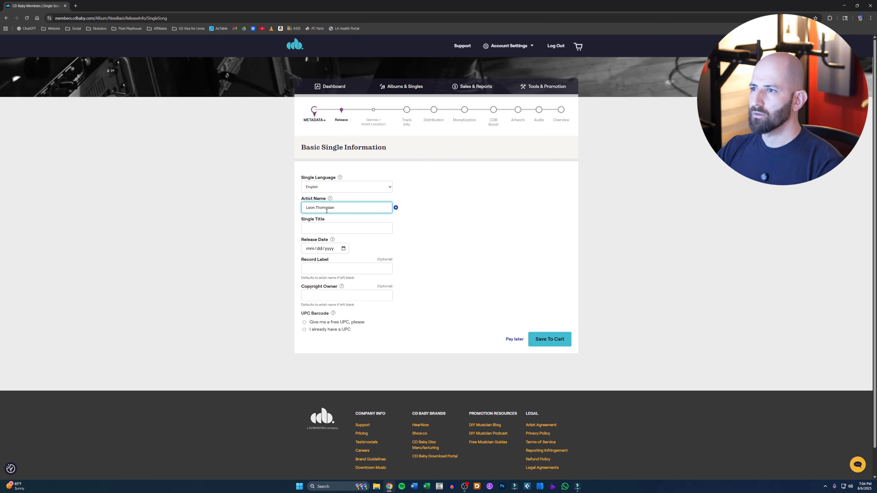
- Enter Waves and Webs as the single title and set the release date to 08/15/2025
{"action": "left_click", "coordinate": [325, 230]}
{"action": "type", "text": "Waves and Webs"}
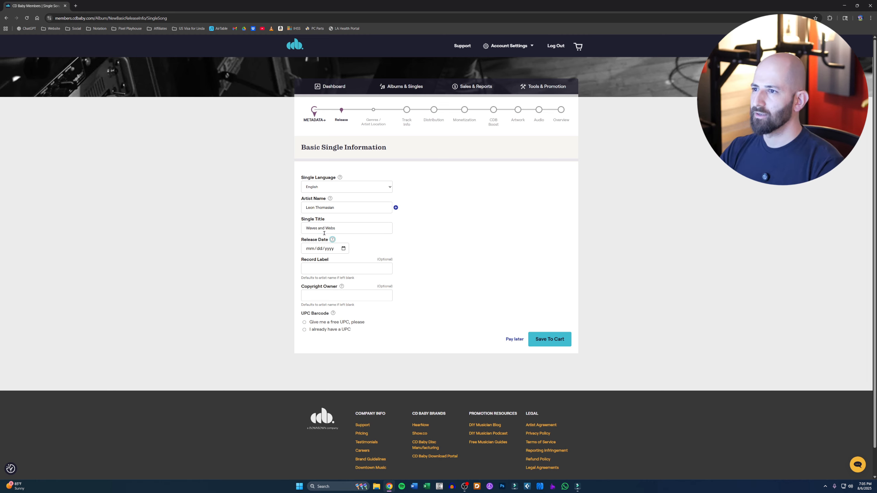
{"action": "left_click", "coordinate": [343, 249]}
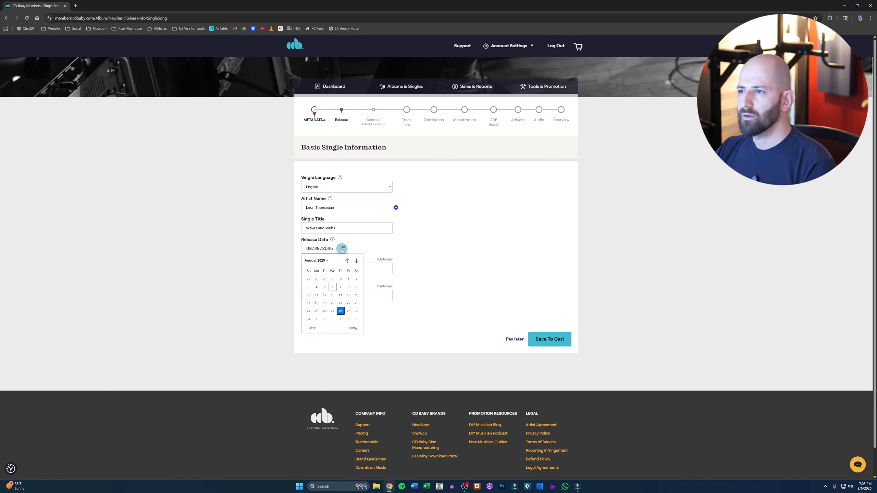
{"action": "left_click", "coordinate": [349, 296]}
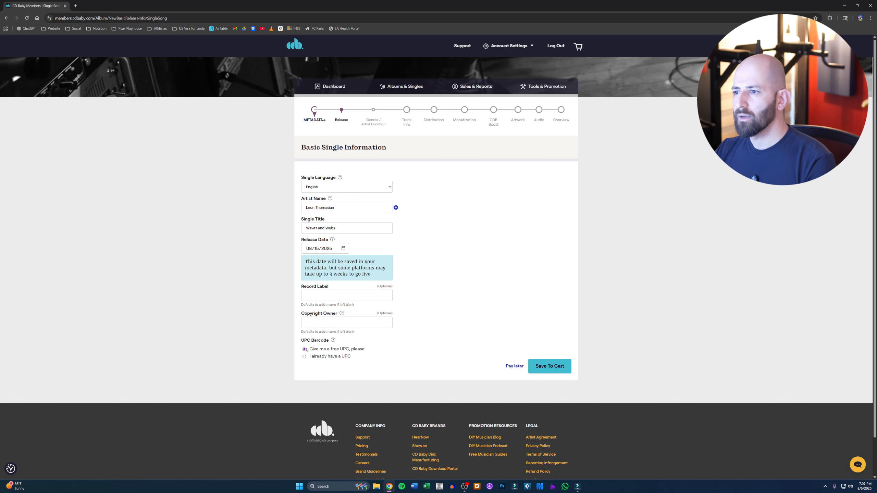
- Read the UPC Barcode help, close it and choose to receive a free UPC
{"action": "left_click", "coordinate": [333, 340]}
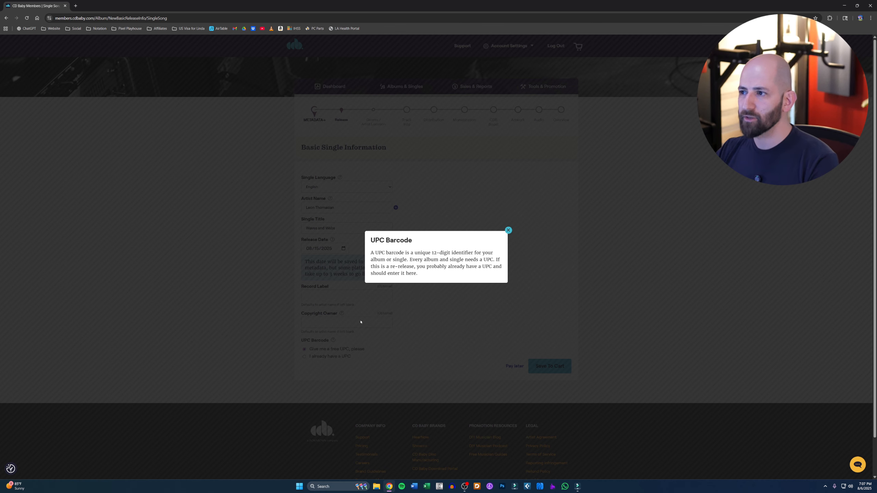
{"action": "left_click", "coordinate": [509, 230]}
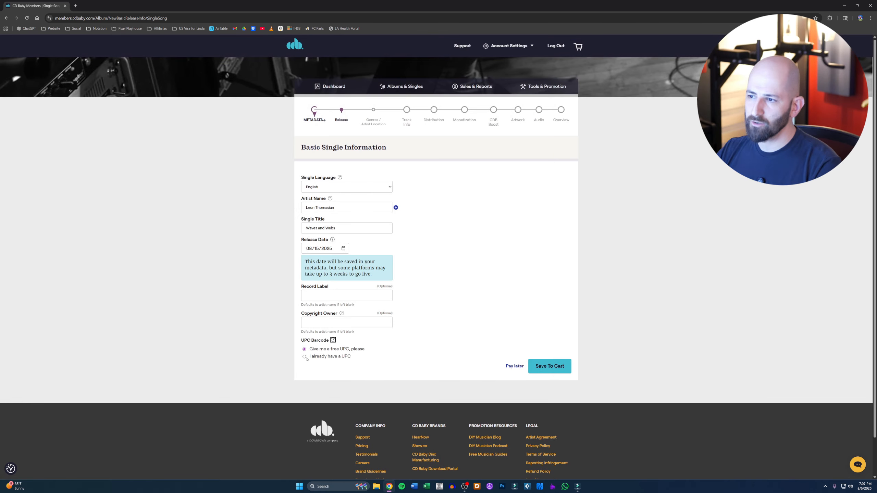
{"action": "left_click", "coordinate": [304, 350]}
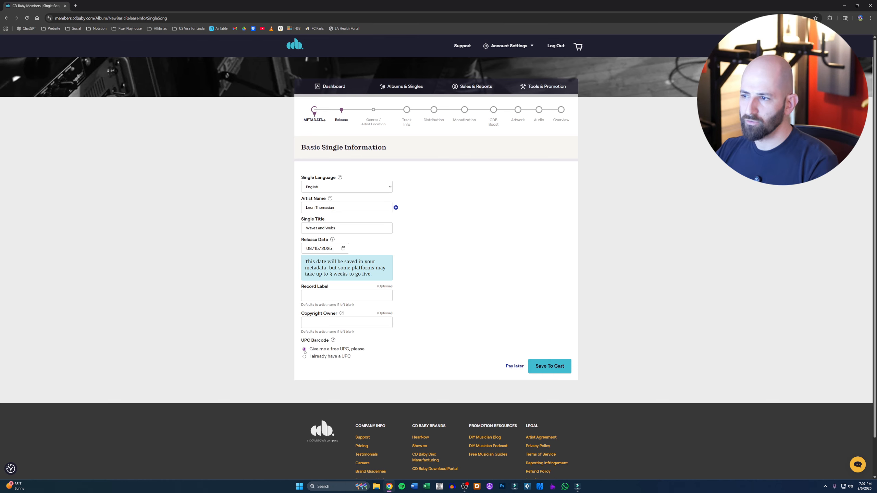
- Save the single to the cart, skipping CDB Boost and adding the one-year HearNow page for $24
{"action": "left_click", "coordinate": [551, 368]}
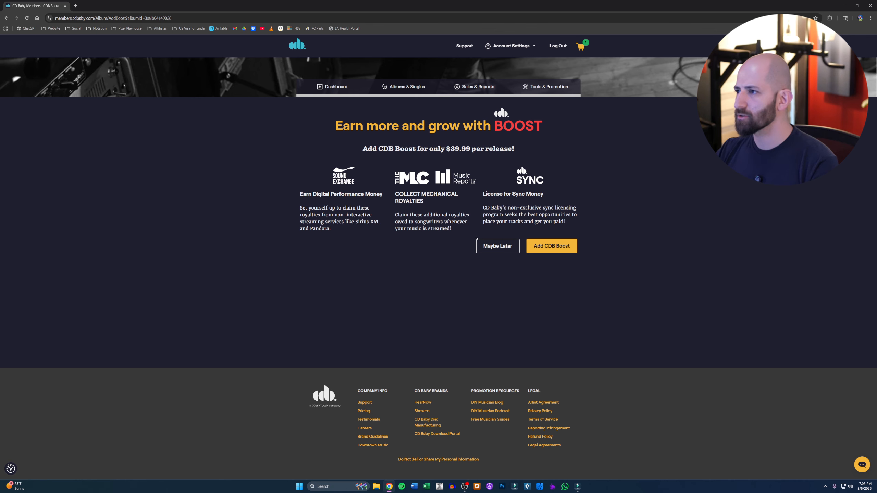
{"action": "left_click", "coordinate": [499, 246]}
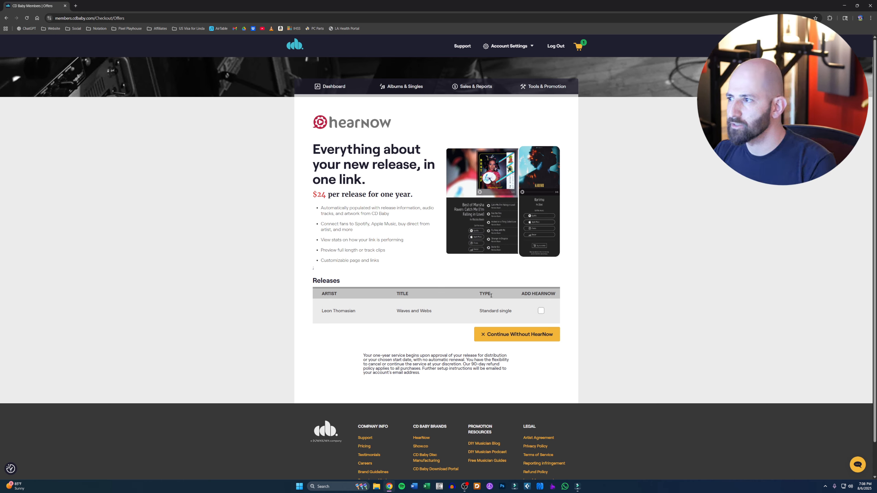
{"action": "left_click", "coordinate": [541, 311]}
{"action": "left_click", "coordinate": [518, 335]}
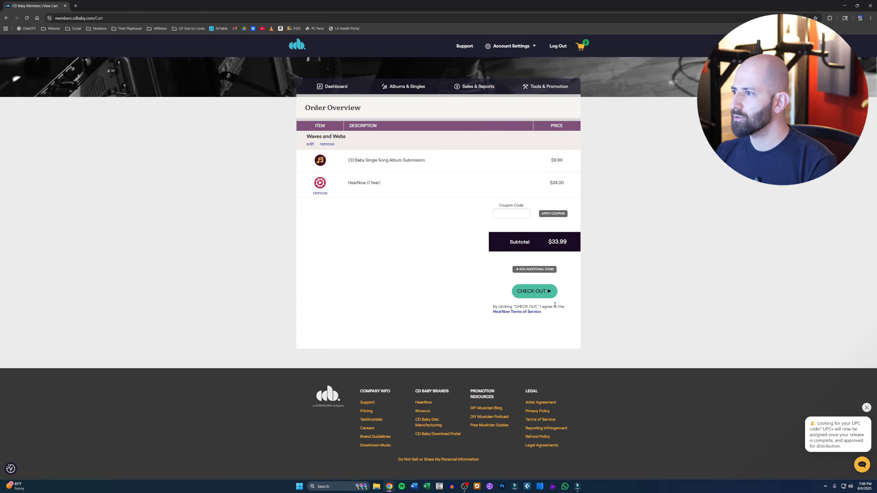
- Check out the cart and pay for the order with PayPal
{"action": "left_click", "coordinate": [536, 293]}
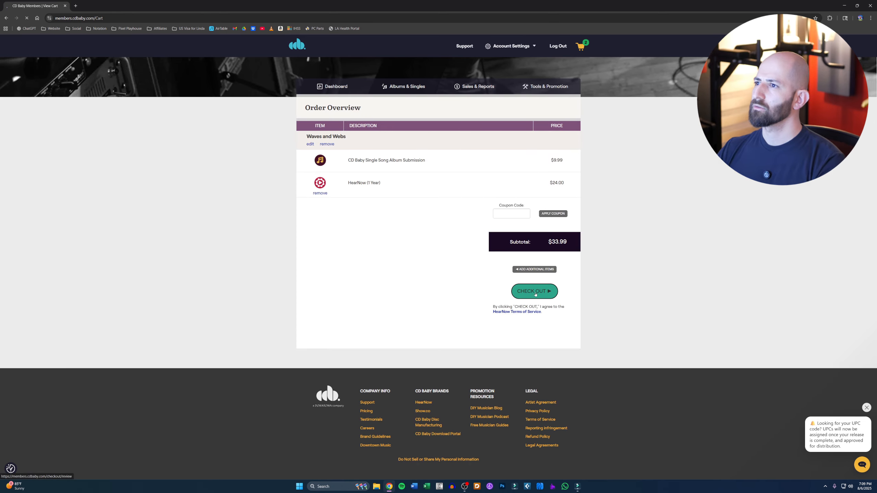
{"action": "left_click", "coordinate": [325, 196]}
{"action": "left_click", "coordinate": [397, 213]}
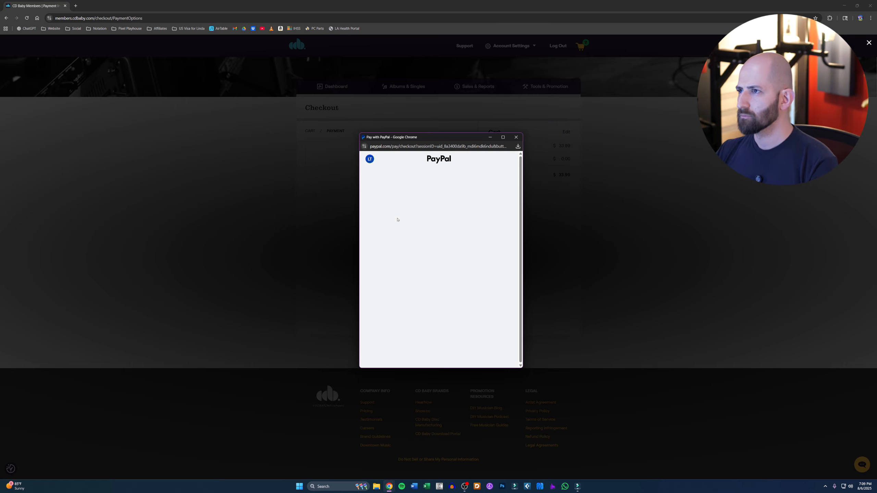
{"action": "left_click", "coordinate": [481, 349]}
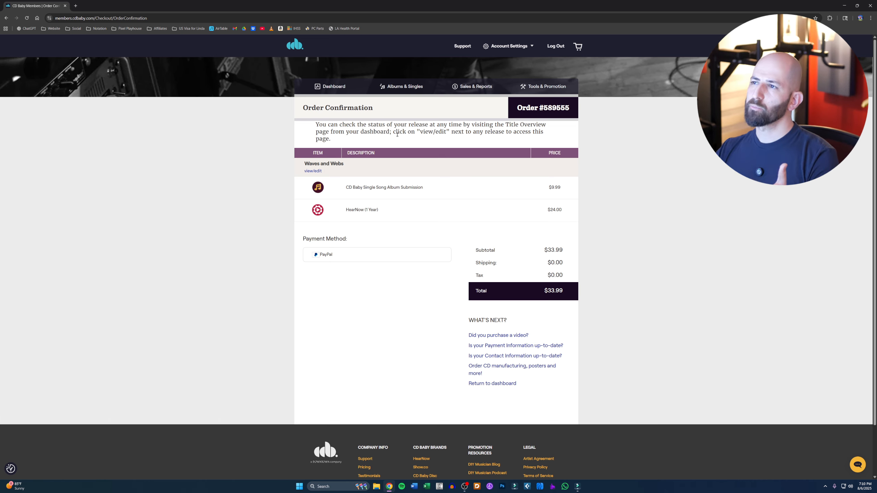
- Open the incomplete Waves and Webs release from the dashboard and go to its album artwork submission
{"action": "left_click", "coordinate": [334, 87]}
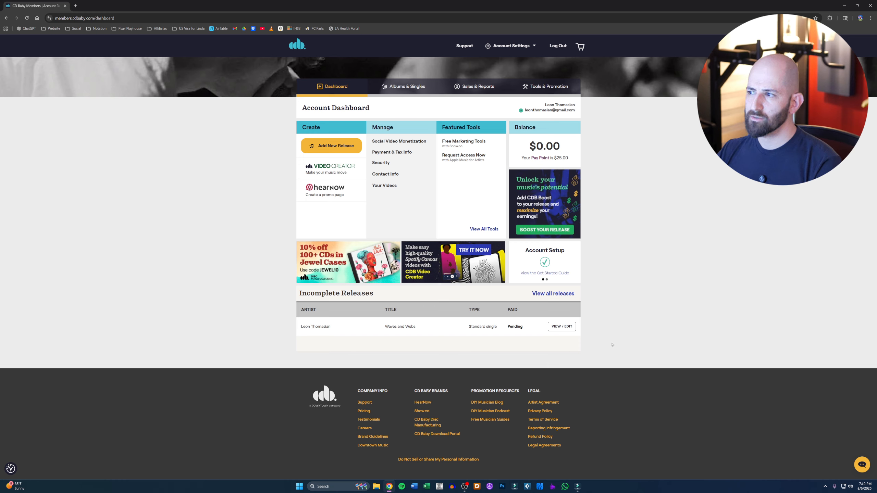
{"action": "left_click", "coordinate": [560, 327]}
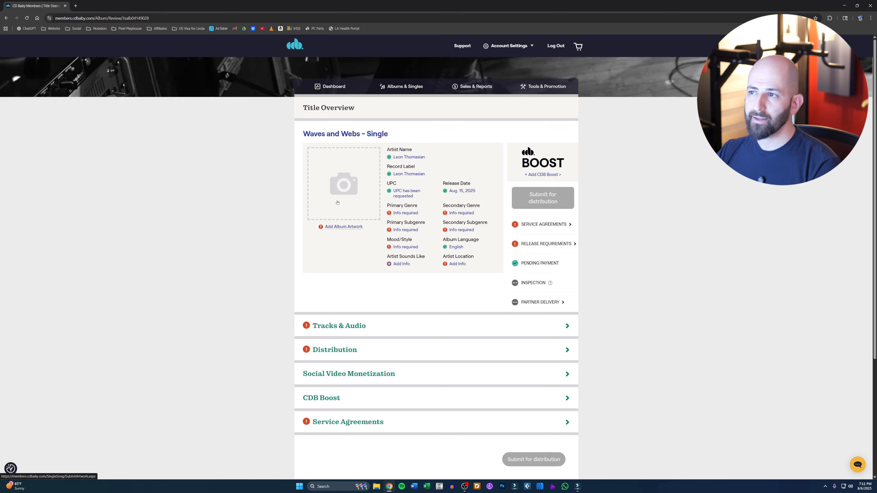
{"action": "left_click", "coordinate": [332, 215]}
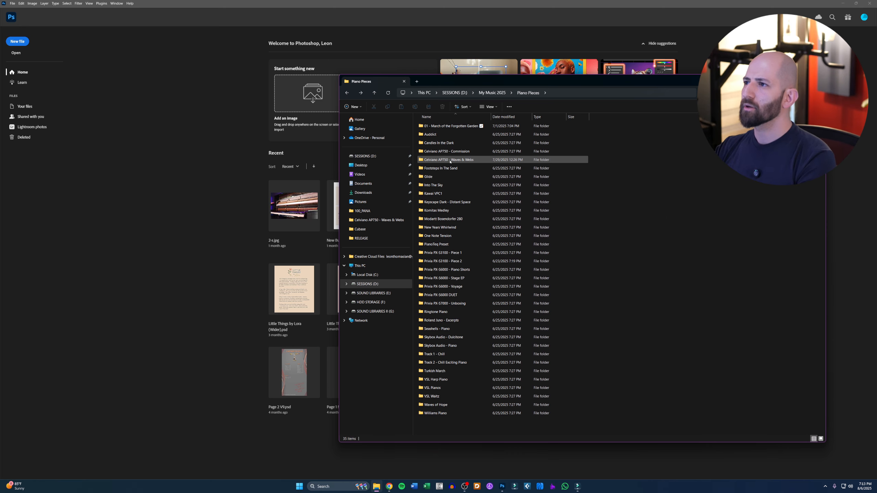
- Switch to Photoshop, open Waves and Webs Release Cover Art from the RELEASE folder and resize the image to 1455 x 1455 pixels
{"action": "double_click", "coordinate": [432, 142]}
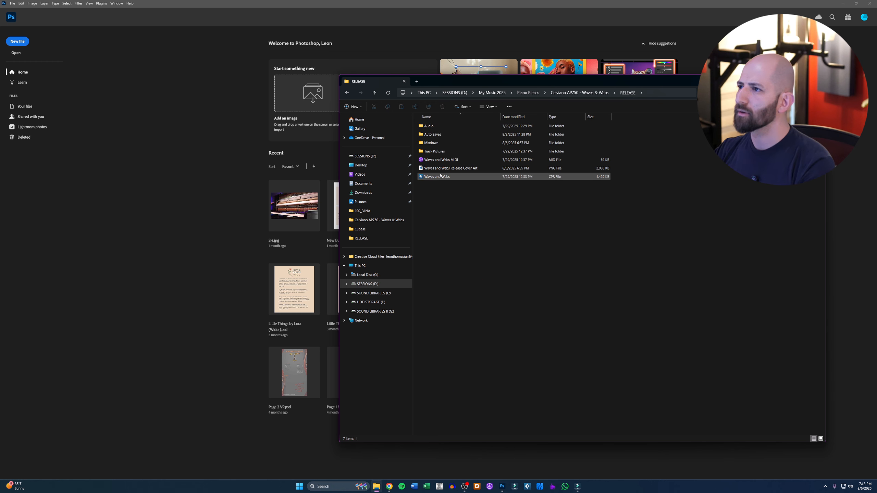
{"action": "left_click_drag", "start_coordinate": [436, 169], "coordinate": [233, 162]}
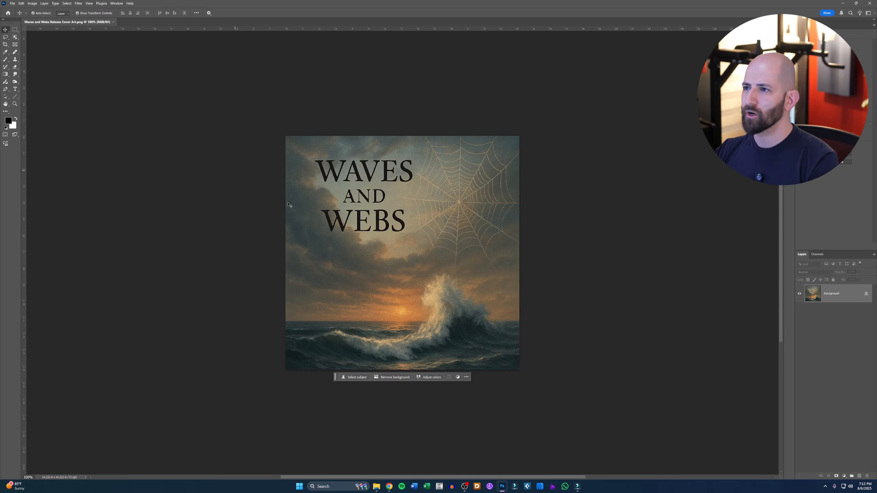
{"action": "left_click", "coordinate": [33, 3]}
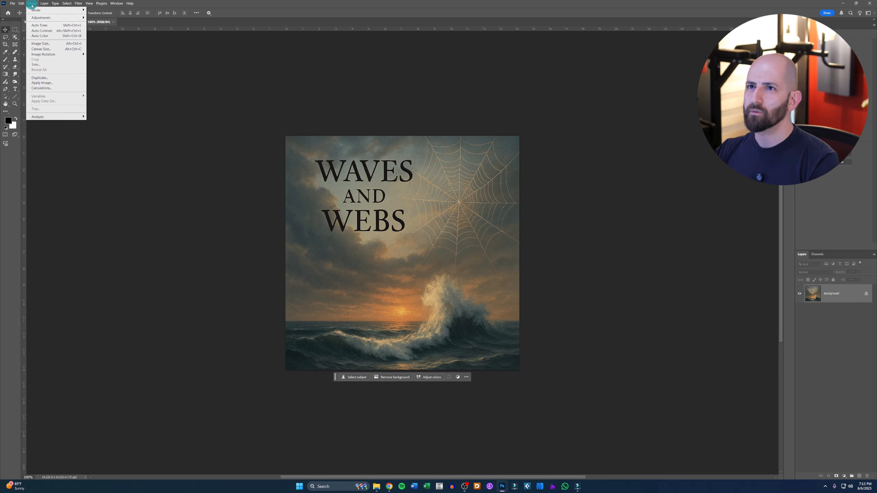
{"action": "left_click", "coordinate": [52, 44]}
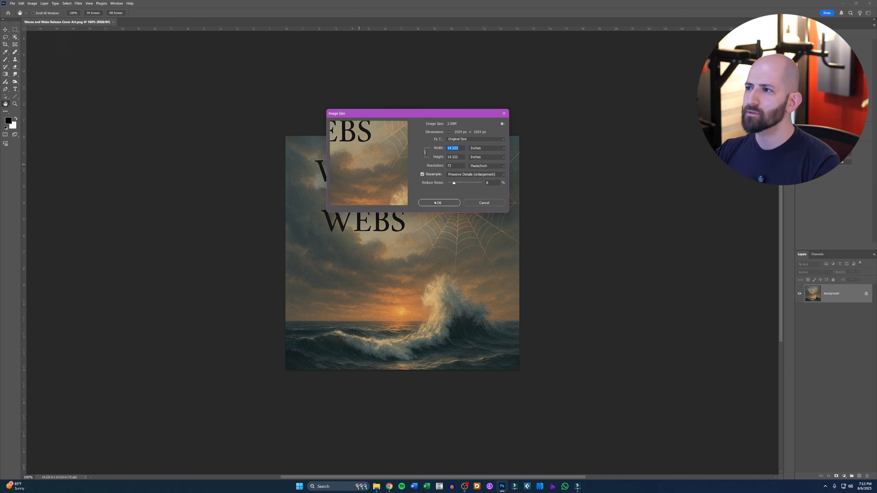
{"action": "left_click", "coordinate": [486, 148]}
{"action": "left_click", "coordinate": [477, 153]}
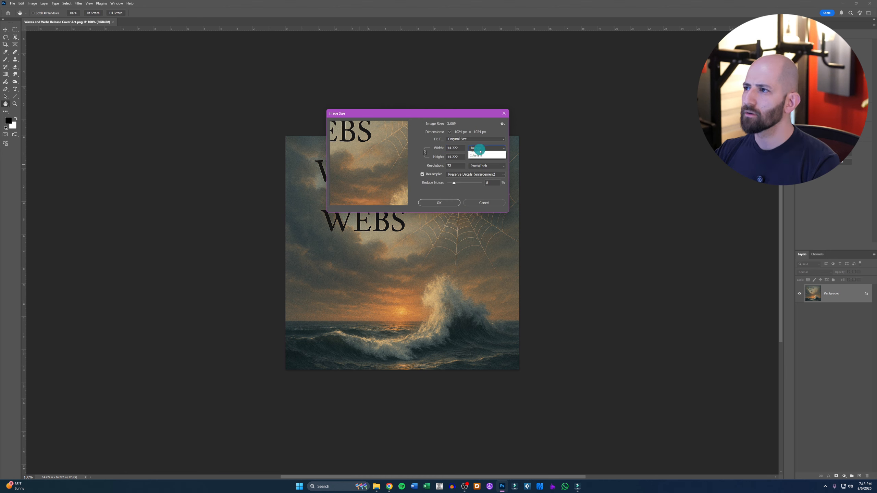
{"action": "left_click", "coordinate": [484, 157]}
{"action": "left_click", "coordinate": [482, 160]}
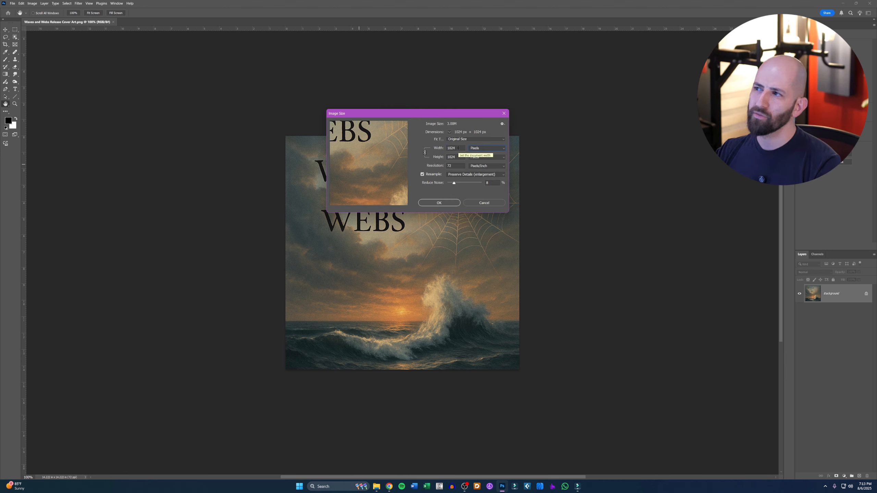
{"action": "left_click_drag", "start_coordinate": [440, 149], "coordinate": [560, 156]}
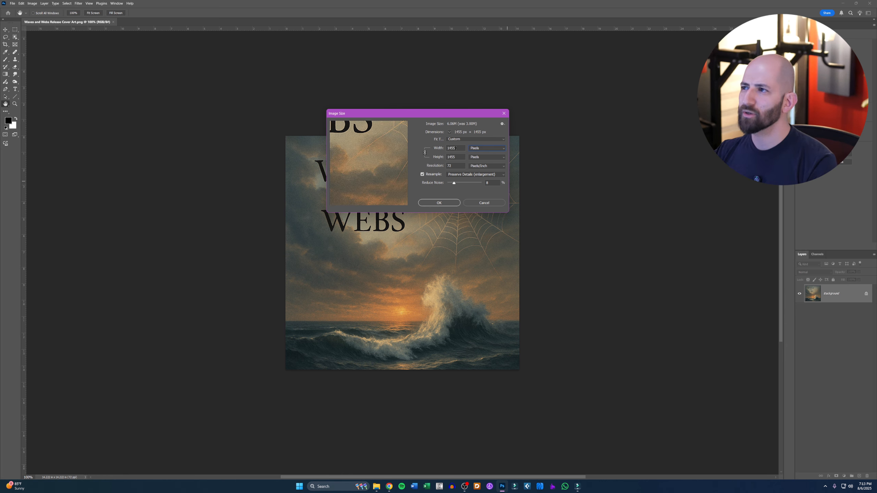
{"action": "left_click", "coordinate": [439, 203]}
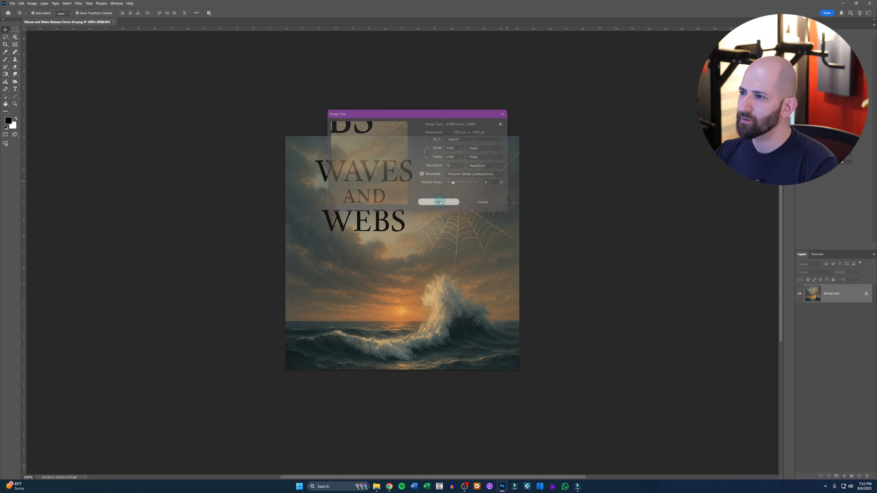
- Upload the Waves and Webs Release Cover Art PNG from the RELEASE folder as the single's artwork in CD Baby and save it
{"action": "scroll", "coordinate": [577, 305], "scroll_direction": "down", "scroll_amount": 2}
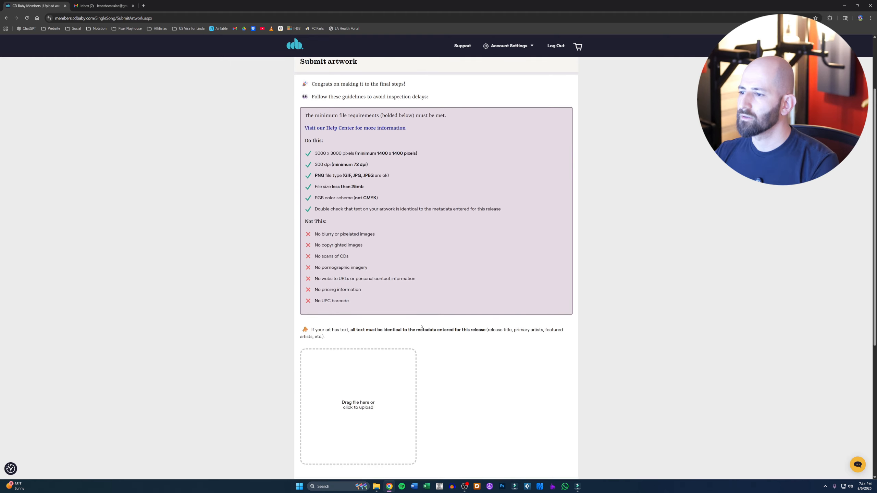
{"action": "scroll", "coordinate": [382, 416], "scroll_direction": "down", "scroll_amount": 1}
{"action": "left_click", "coordinate": [376, 487]}
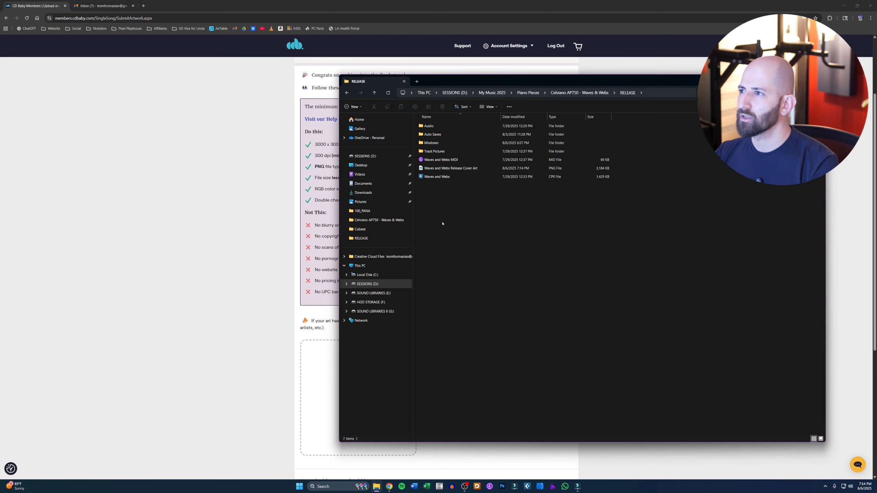
{"action": "left_click_drag", "start_coordinate": [464, 83], "coordinate": [557, 111]}
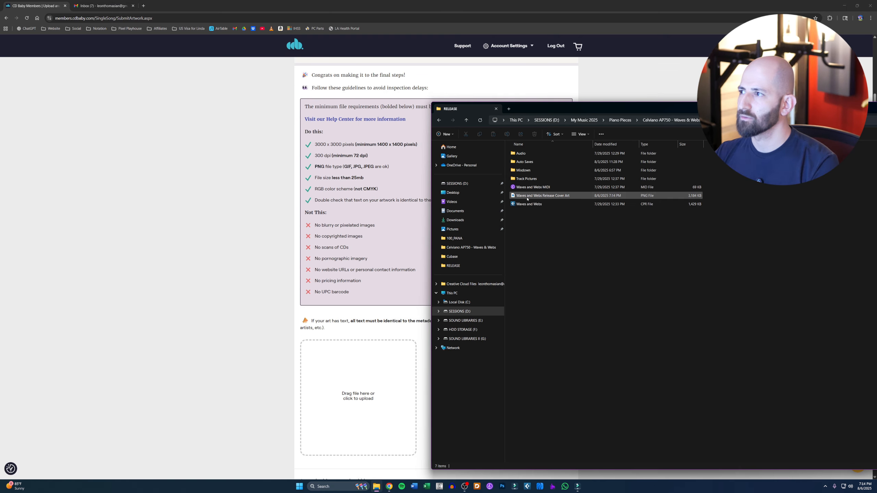
{"action": "left_click_drag", "start_coordinate": [527, 198], "coordinate": [317, 408]}
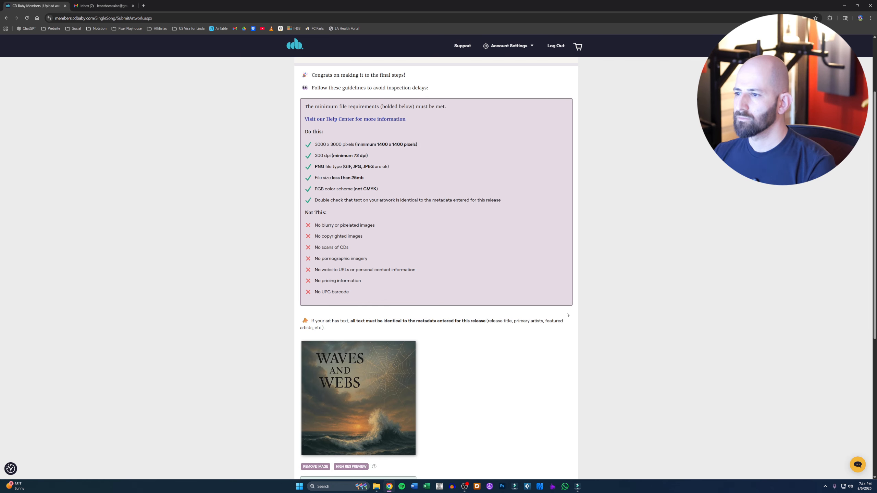
{"action": "scroll", "coordinate": [618, 337], "scroll_direction": "down", "scroll_amount": 5}
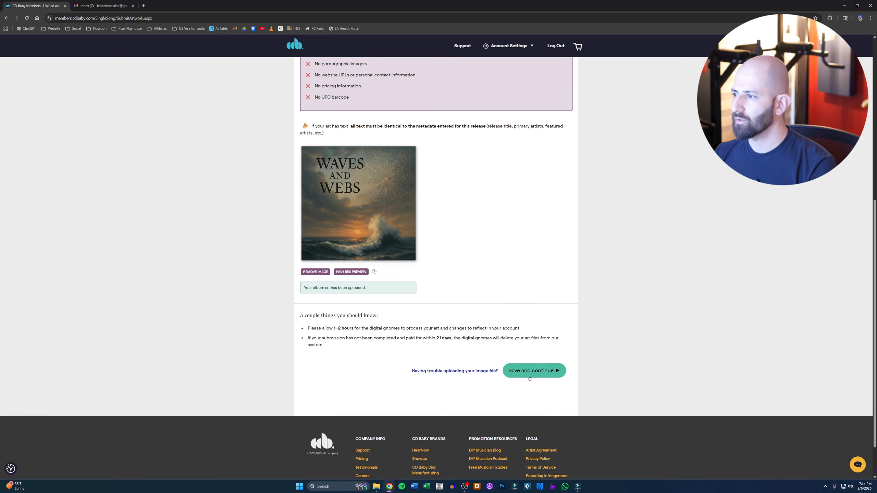
{"action": "left_click", "coordinate": [531, 372]}
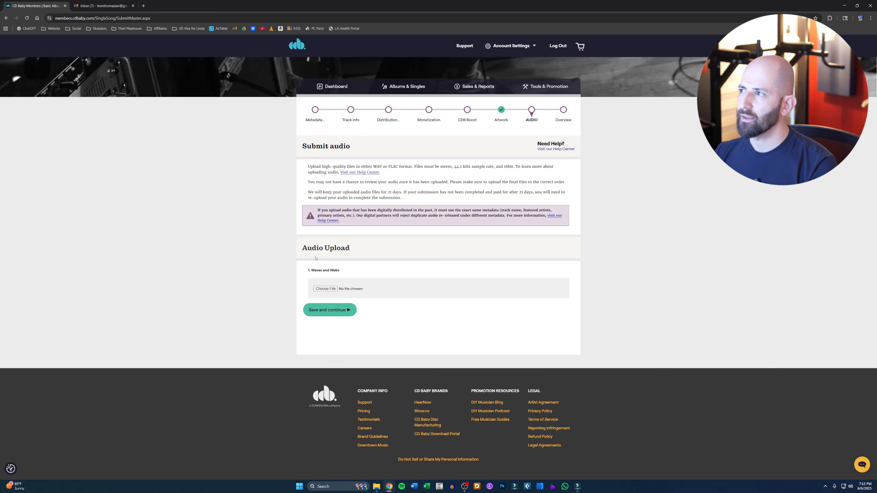
- Rename the WAV in the Mixdown folder as Waves and Webs, then upload and save it as the track's audio
{"action": "left_click", "coordinate": [325, 290]}
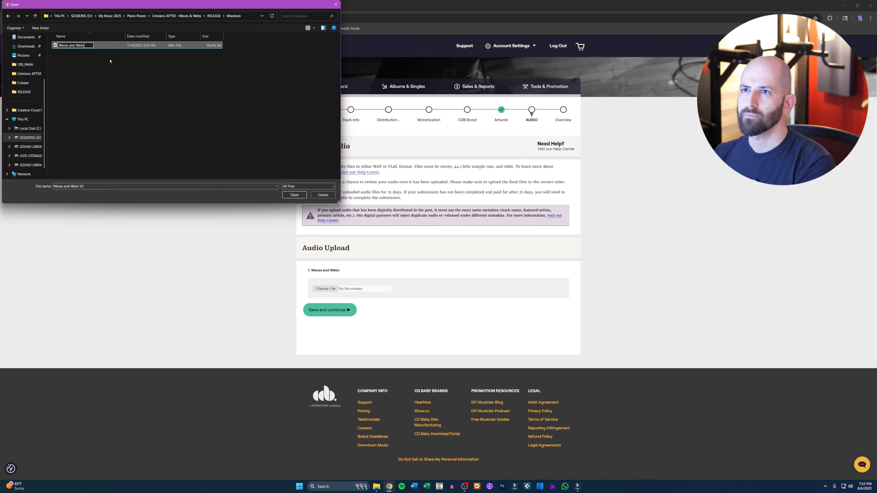
{"action": "left_click", "coordinate": [109, 69]}
{"action": "double_click", "coordinate": [69, 47]}
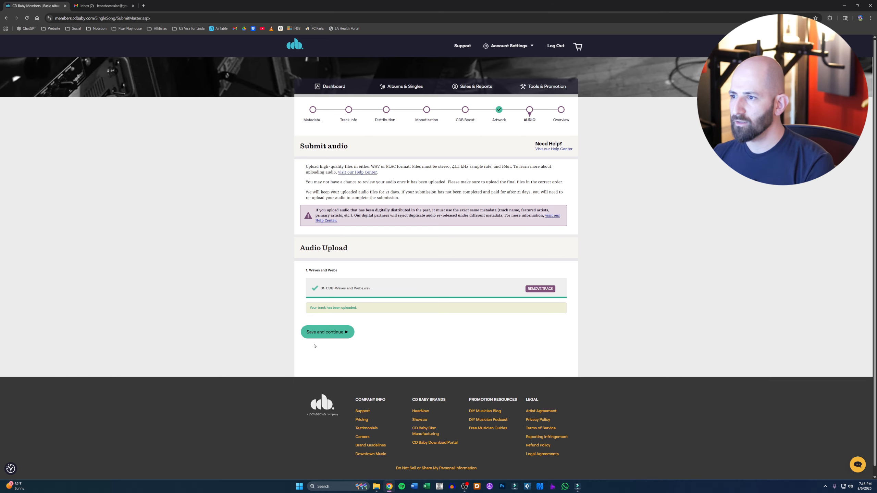
{"action": "left_click", "coordinate": [328, 336]}
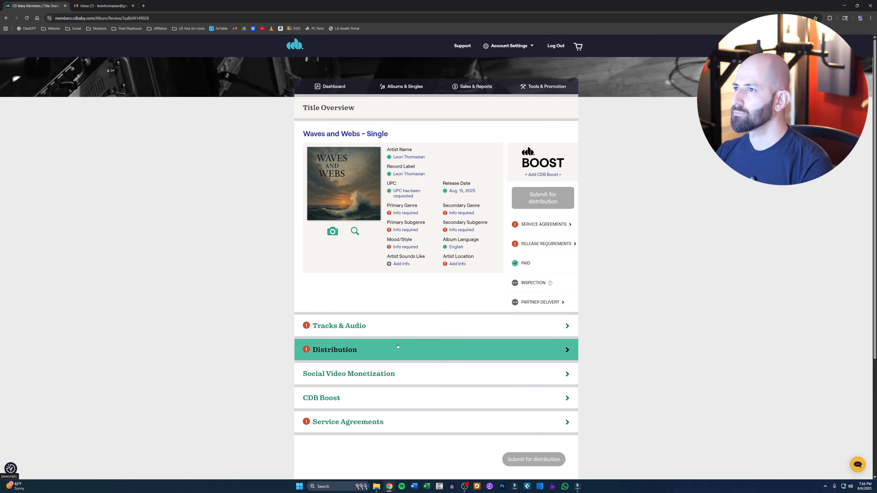
- Expand Tracks & Audio in the title overview and open the track information through the missing composition type
{"action": "left_click", "coordinate": [390, 329]}
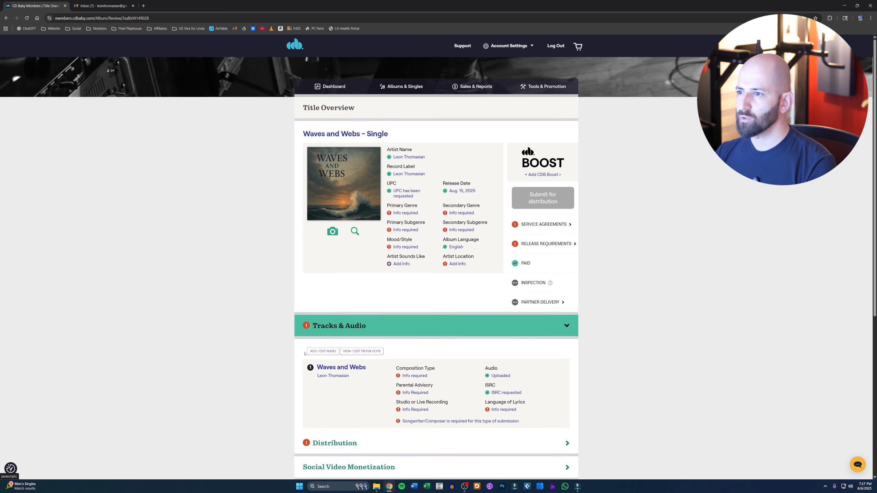
{"action": "scroll", "coordinate": [283, 398], "scroll_direction": "down", "scroll_amount": 3}
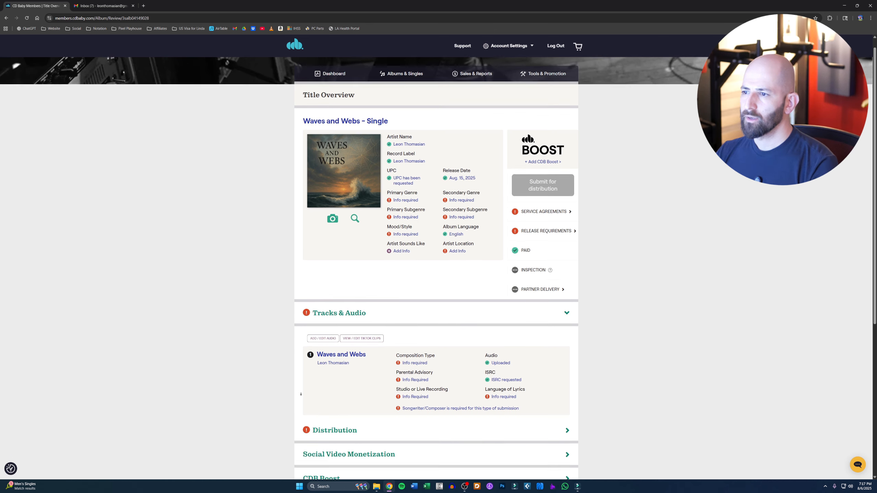
{"action": "scroll", "coordinate": [259, 337], "scroll_direction": "down", "scroll_amount": 1}
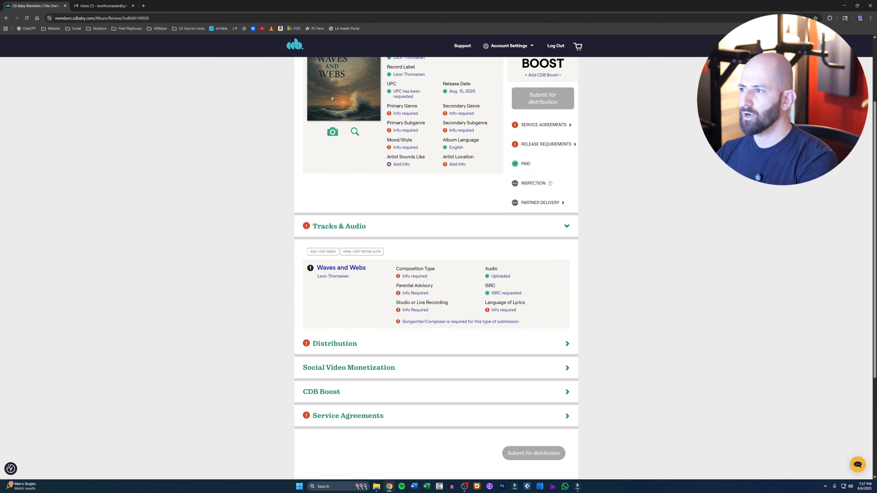
{"action": "left_click", "coordinate": [405, 278]}
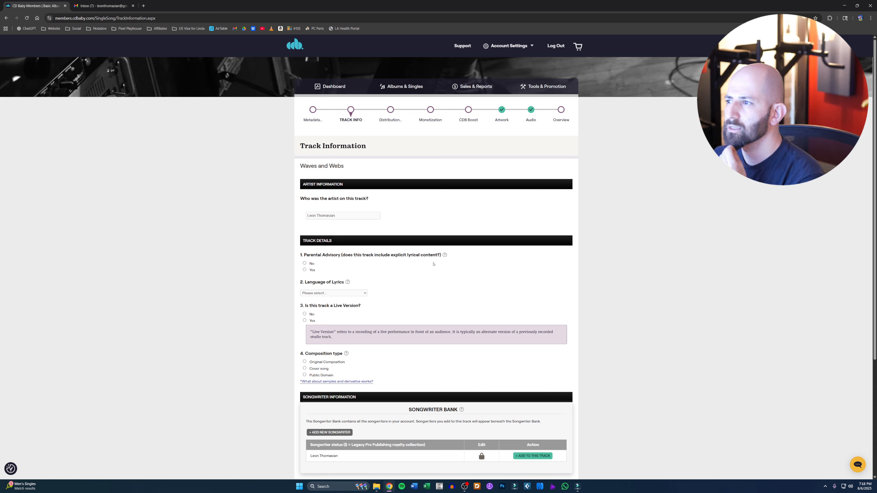
- Set the track details to Parental Advisory No, No lyrics / Instrumental, Live Version No and Original Composition
{"action": "left_click", "coordinate": [305, 263]}
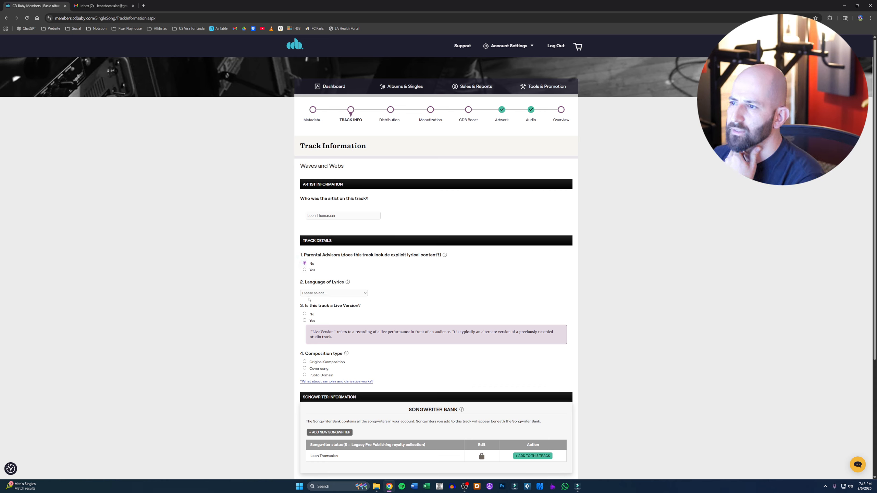
{"action": "left_click", "coordinate": [310, 294]}
{"action": "left_click", "coordinate": [332, 306]}
{"action": "scroll", "coordinate": [337, 317], "scroll_direction": "down", "scroll_amount": 1}
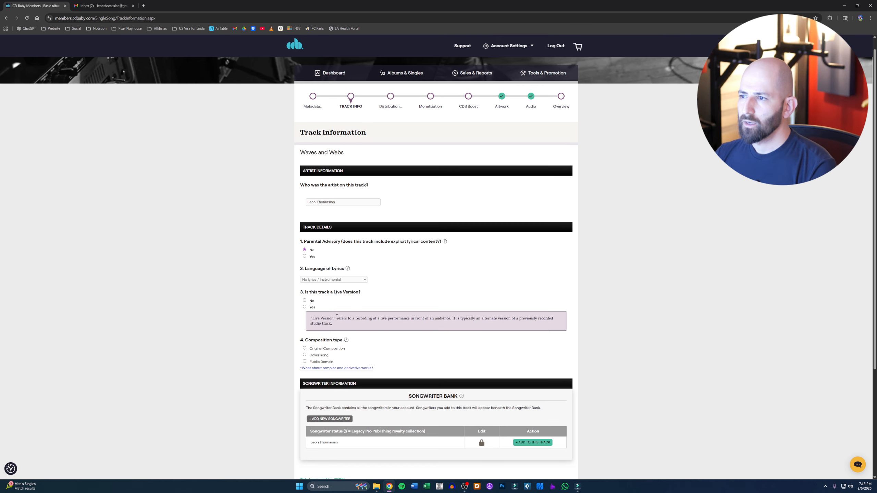
{"action": "left_click", "coordinate": [305, 301]}
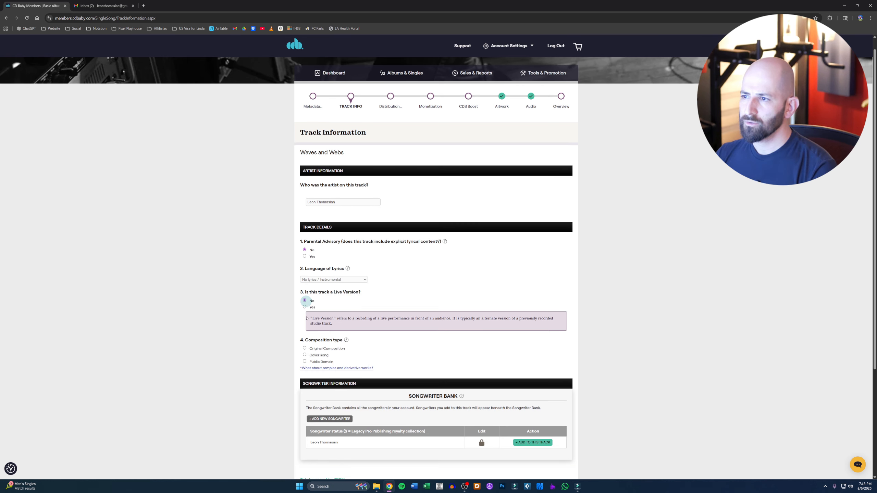
{"action": "scroll", "coordinate": [392, 374], "scroll_direction": "down", "scroll_amount": 1}
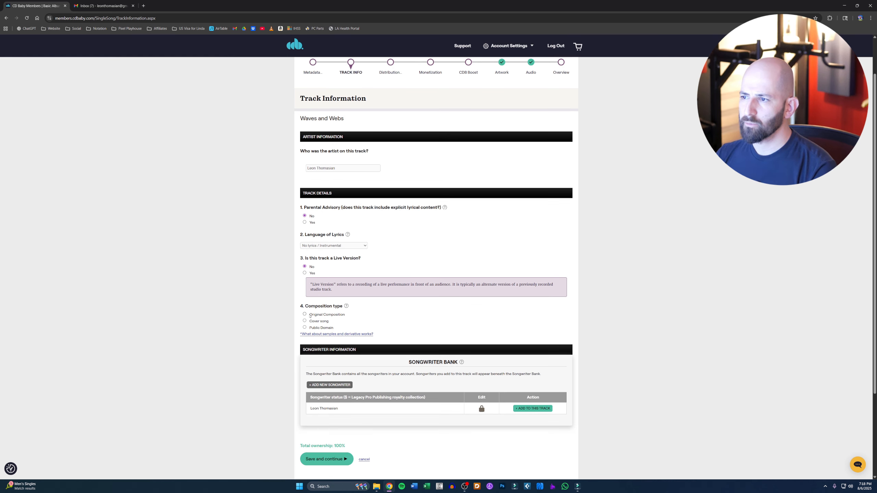
{"action": "left_click", "coordinate": [305, 321]}
{"action": "scroll", "coordinate": [380, 311], "scroll_direction": "down", "scroll_amount": 4}
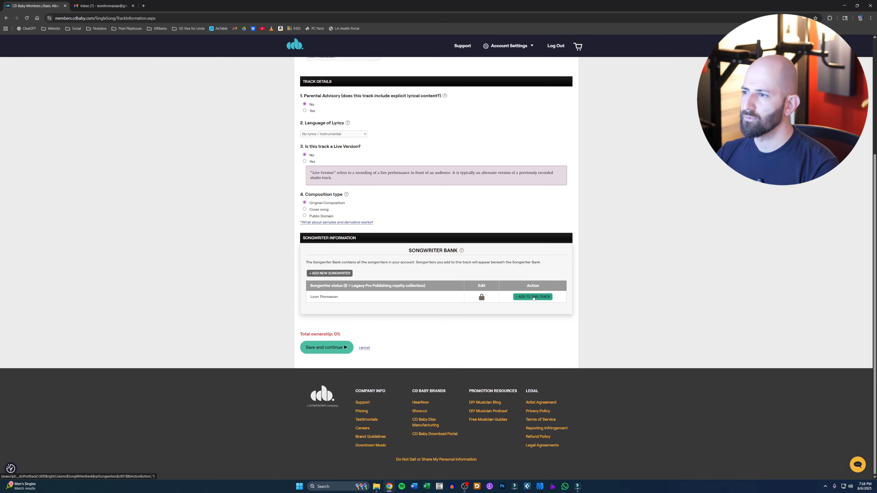
- Add the banked songwriter to the track with a Music contribution, 100% ownership and no publisher, and save the track information
{"action": "left_click", "coordinate": [534, 297]}
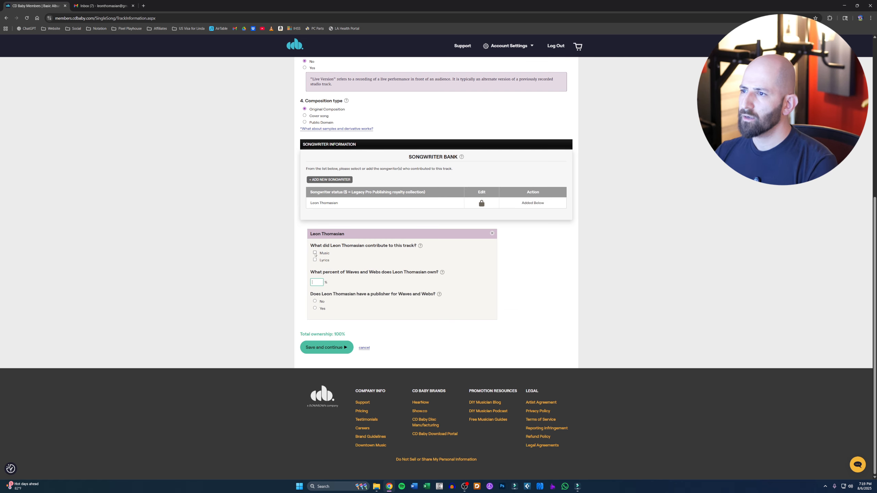
{"action": "left_click", "coordinate": [315, 253]}
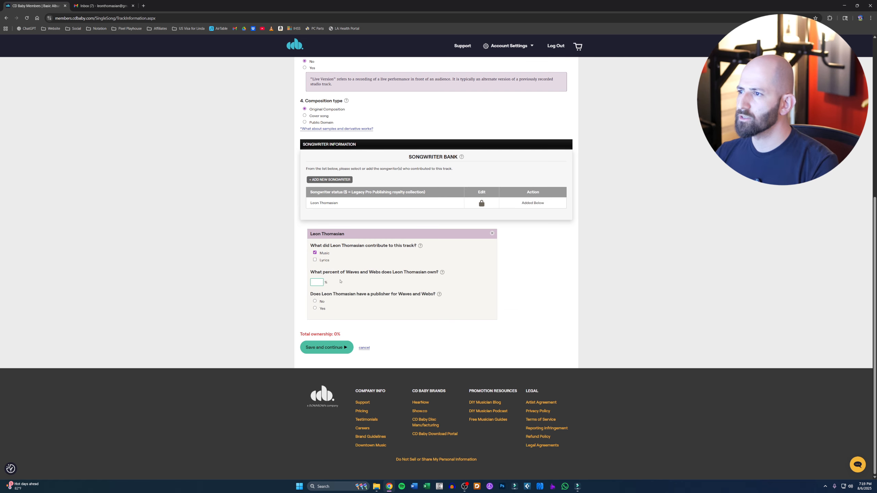
{"action": "left_click", "coordinate": [318, 282]}
{"action": "type", "text": "100"}
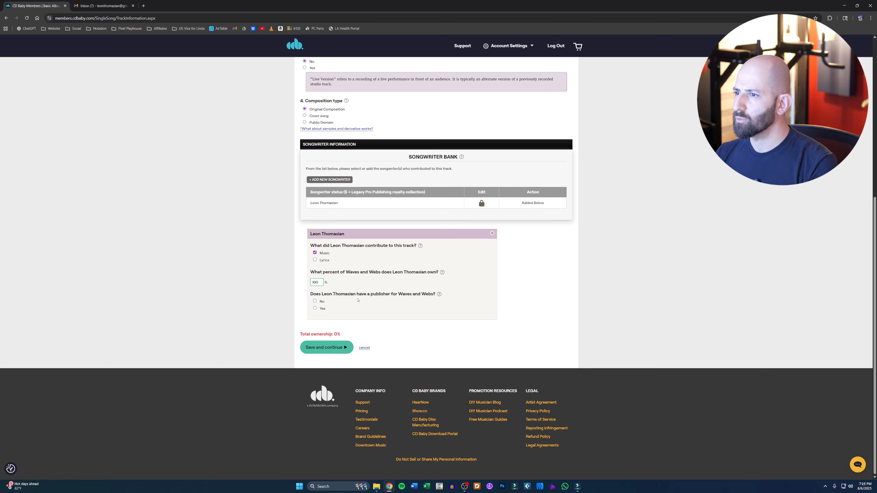
{"action": "left_click", "coordinate": [315, 301]}
{"action": "left_click", "coordinate": [325, 352]}
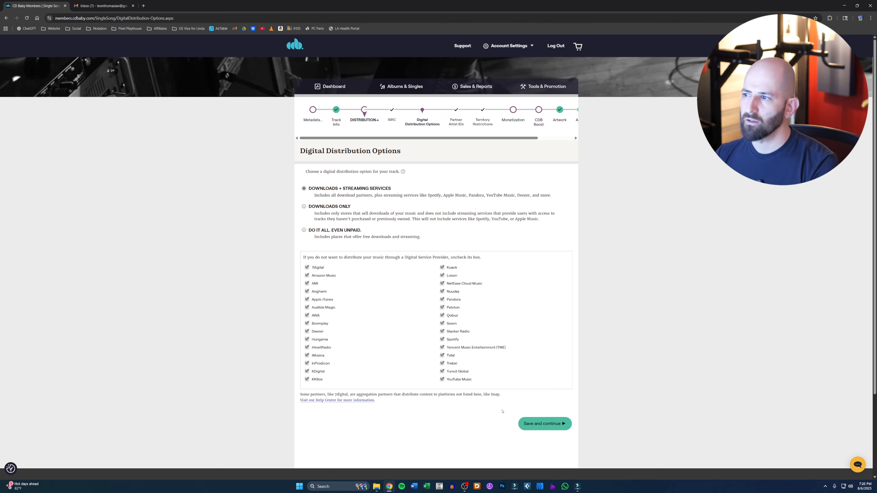
- Save Downloads + Streaming Services as the digital distribution option and continue with the existing partner artist profiles
{"action": "left_click", "coordinate": [545, 423]}
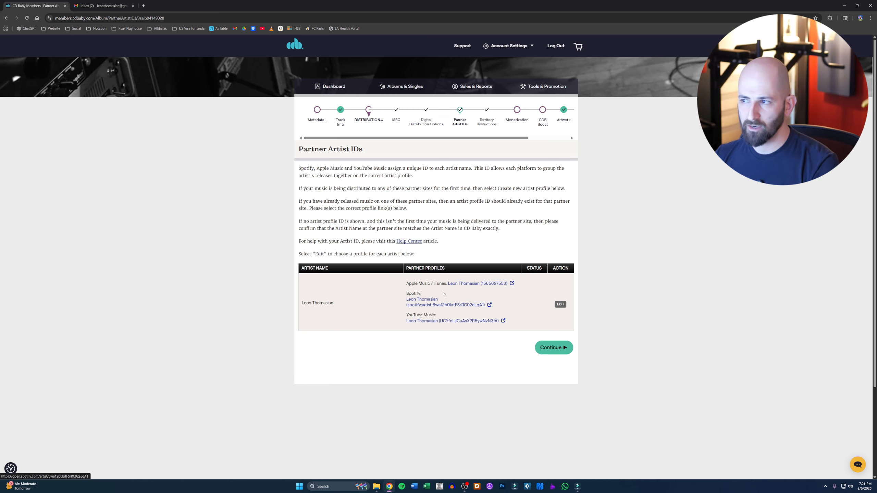
{"action": "left_click", "coordinate": [554, 348]}
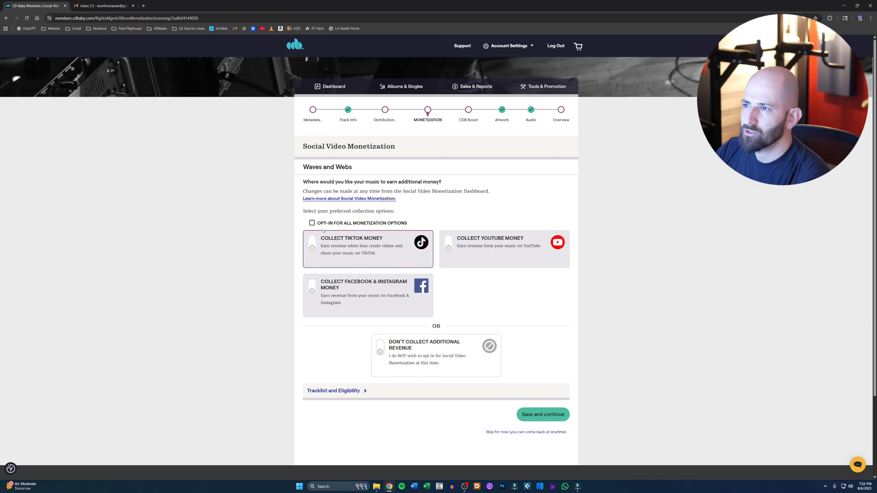
- Opt in to all social video monetization options, agree to the Social Video Monetization Addendum, and save, accepting the YouTube conflict notices
{"action": "left_click", "coordinate": [312, 223]}
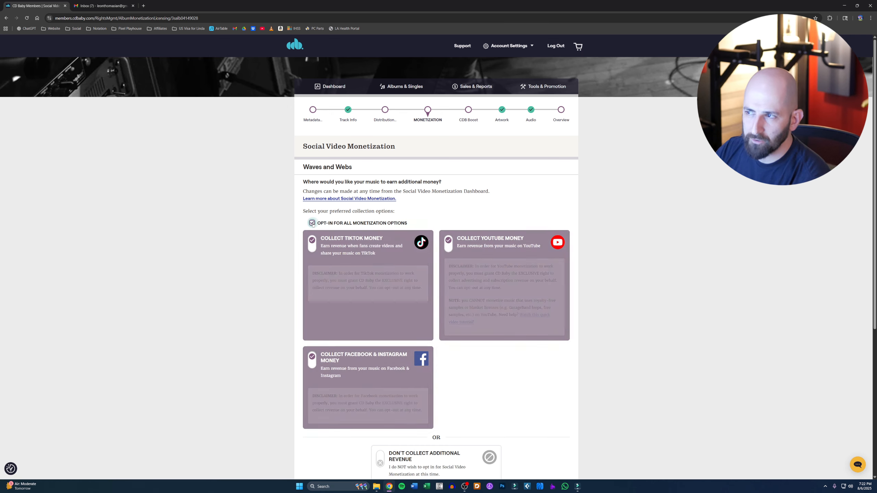
{"action": "scroll", "coordinate": [624, 313], "scroll_direction": "down", "scroll_amount": 3}
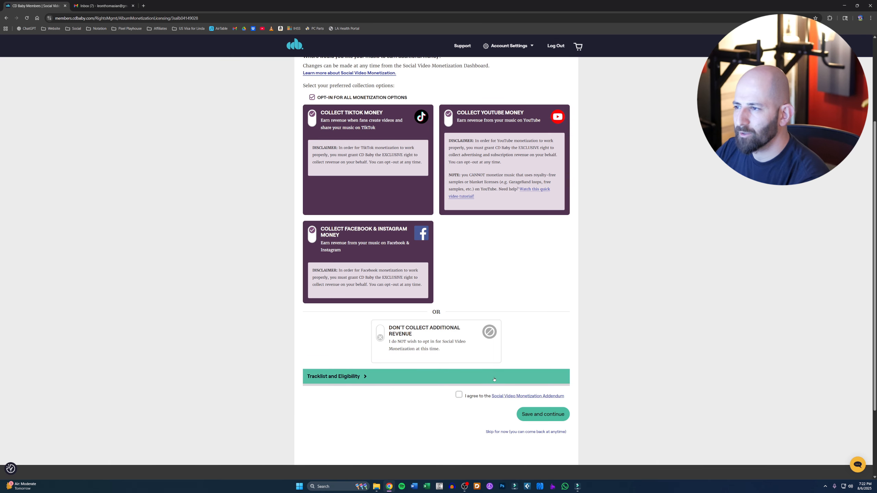
{"action": "left_click", "coordinate": [459, 396]}
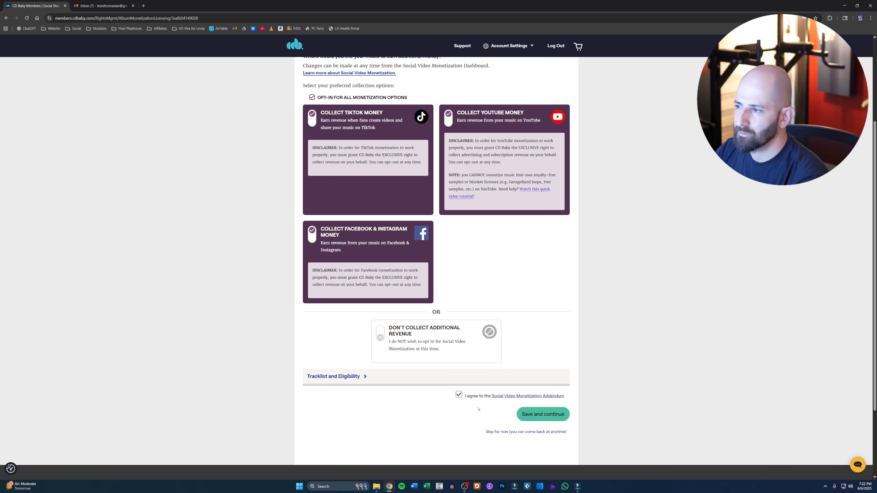
{"action": "left_click", "coordinate": [544, 415]}
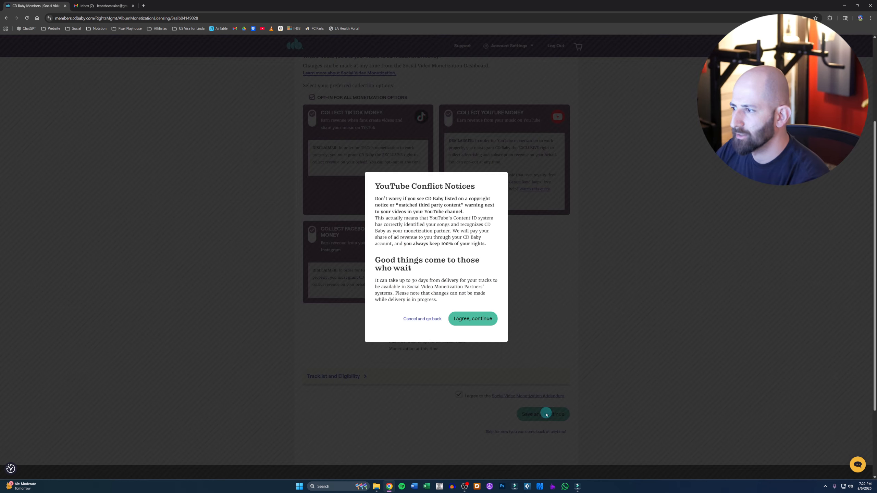
{"action": "left_click", "coordinate": [472, 319]}
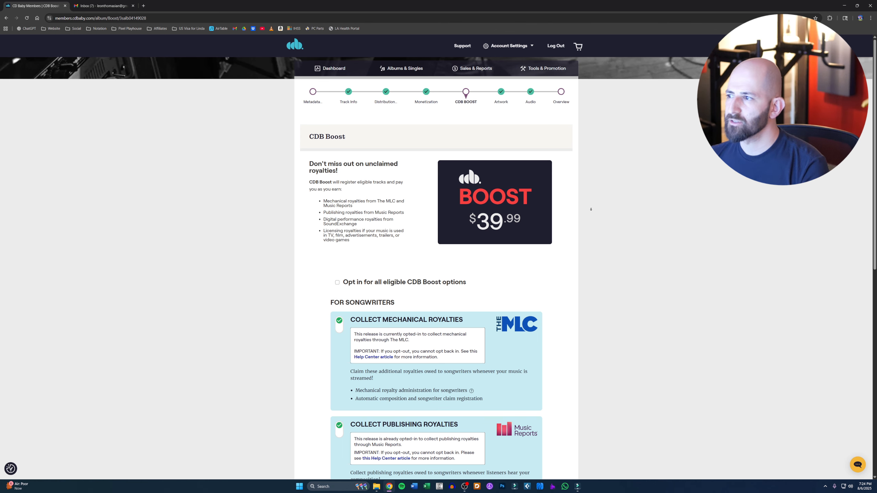
- Review the CDB Boost royalty options and decline CDB Boost for the single
{"action": "scroll", "coordinate": [591, 209], "scroll_direction": "down", "scroll_amount": 5}
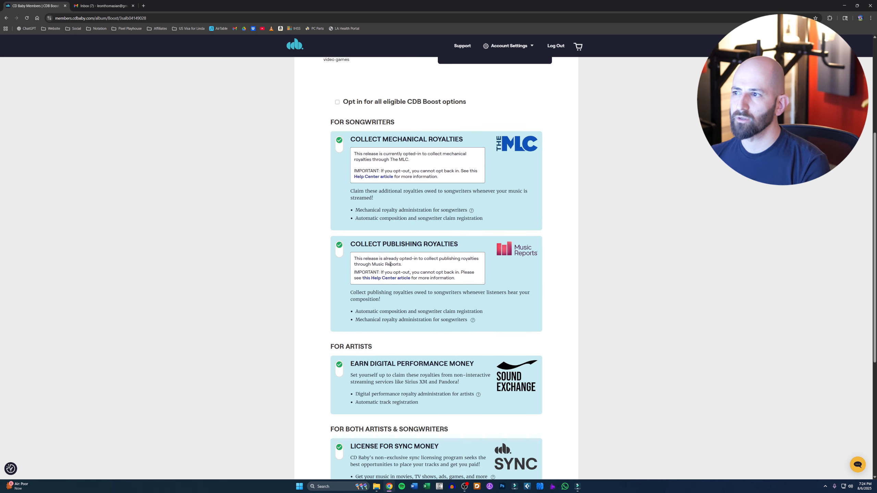
{"action": "scroll", "coordinate": [553, 320], "scroll_direction": "down", "scroll_amount": 4}
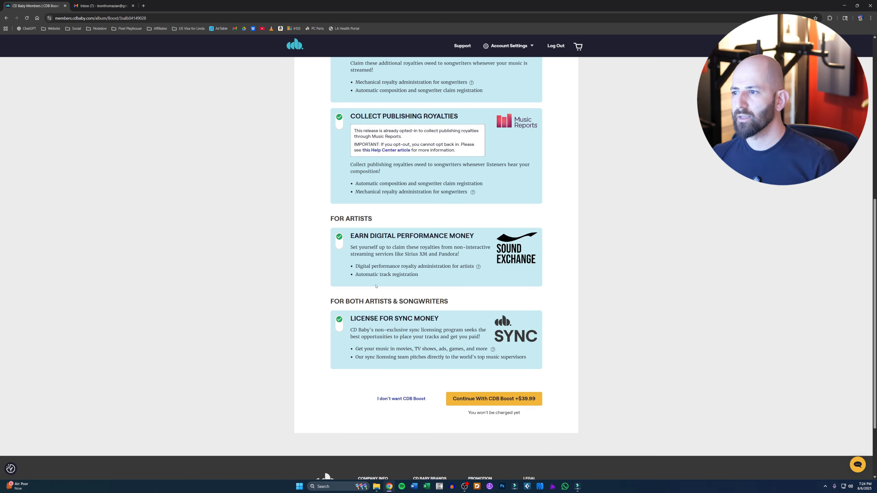
{"action": "left_click", "coordinate": [401, 398]}
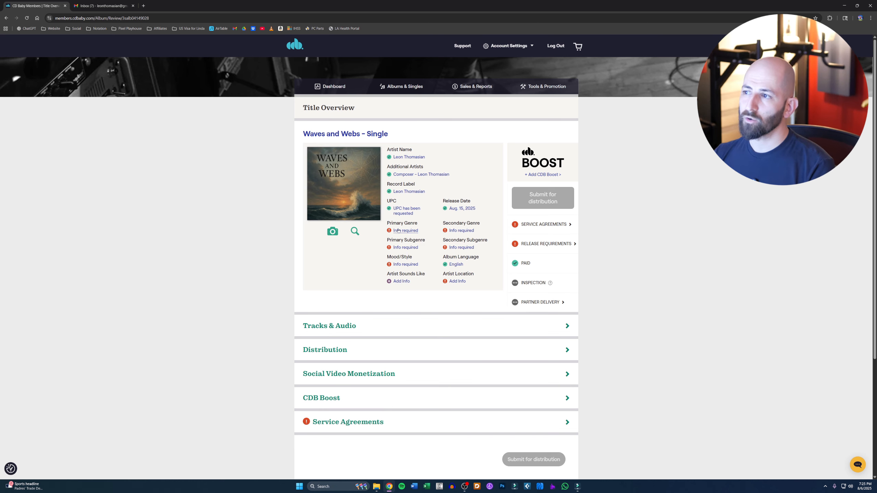
- Open the missing primary genre information from the title overview and set Genre #1 to Classical with the subcategory Piano solo
{"action": "left_click", "coordinate": [404, 231]}
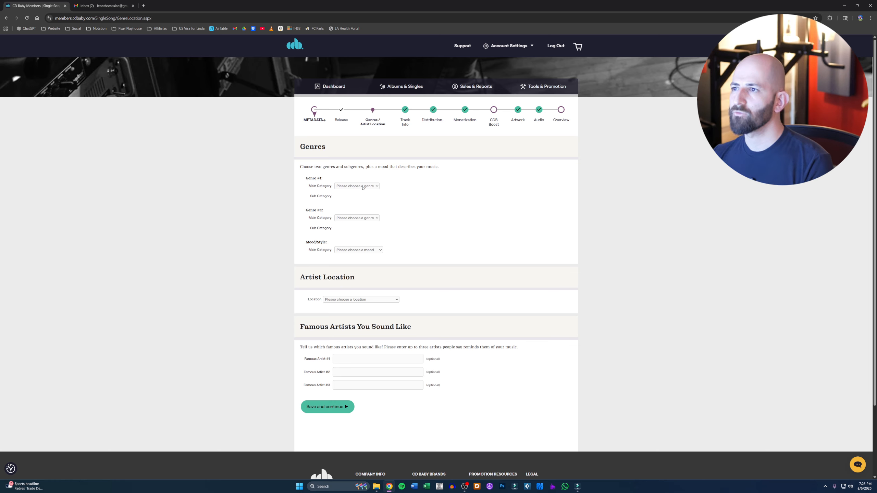
{"action": "left_click", "coordinate": [363, 188]}
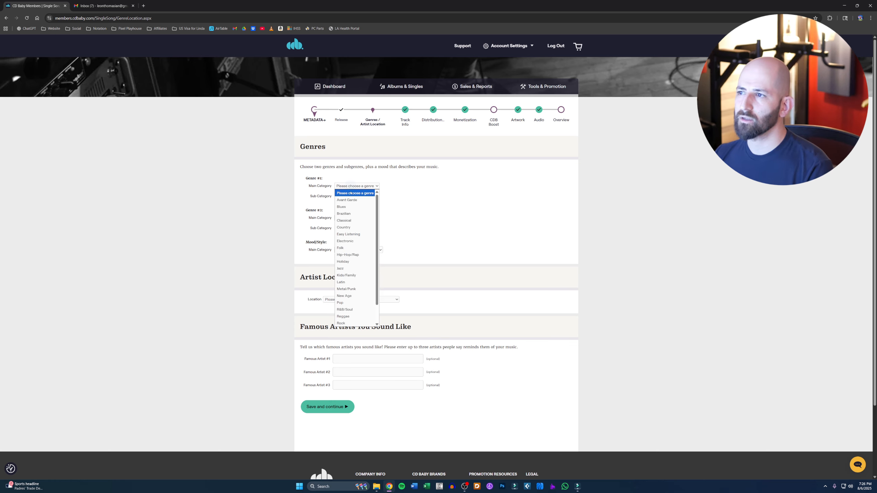
{"action": "left_click", "coordinate": [352, 223]}
{"action": "left_click", "coordinate": [358, 196]}
{"action": "left_click", "coordinate": [347, 228]}
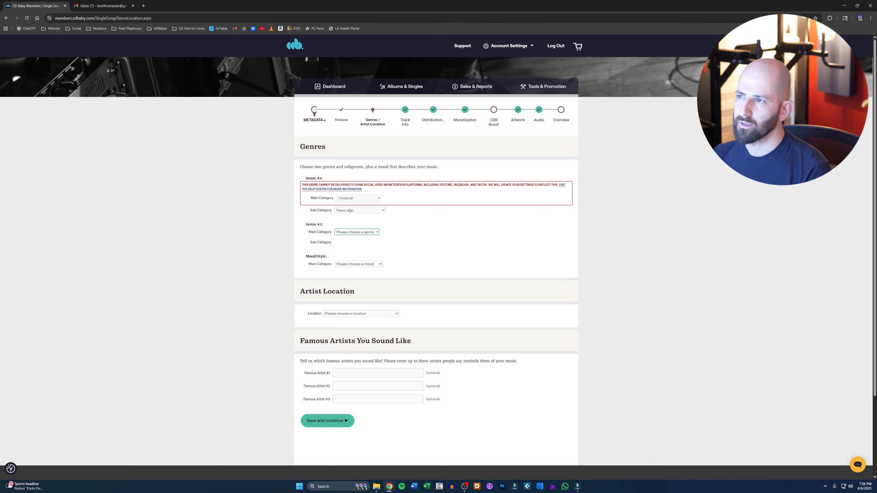
{"action": "left_click", "coordinate": [401, 214]}
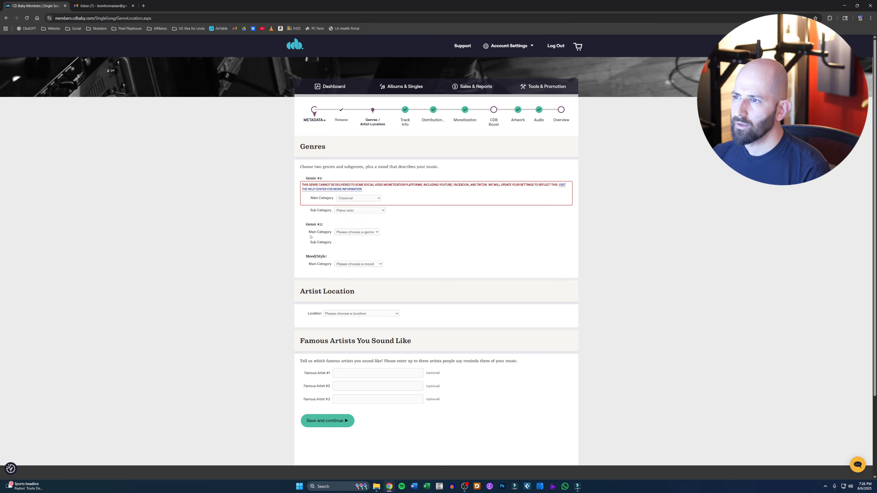
- Set the main category of Genre #2 to New Age
{"action": "left_click", "coordinate": [362, 232]}
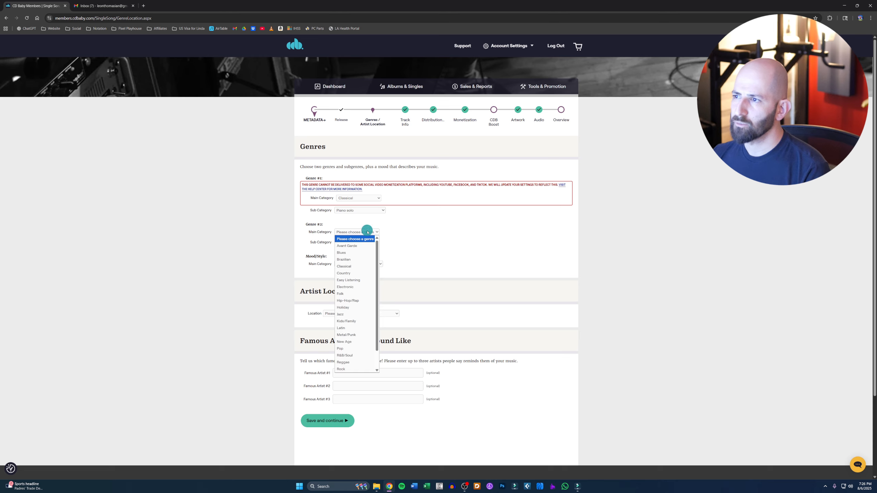
{"action": "left_click", "coordinate": [364, 236]}
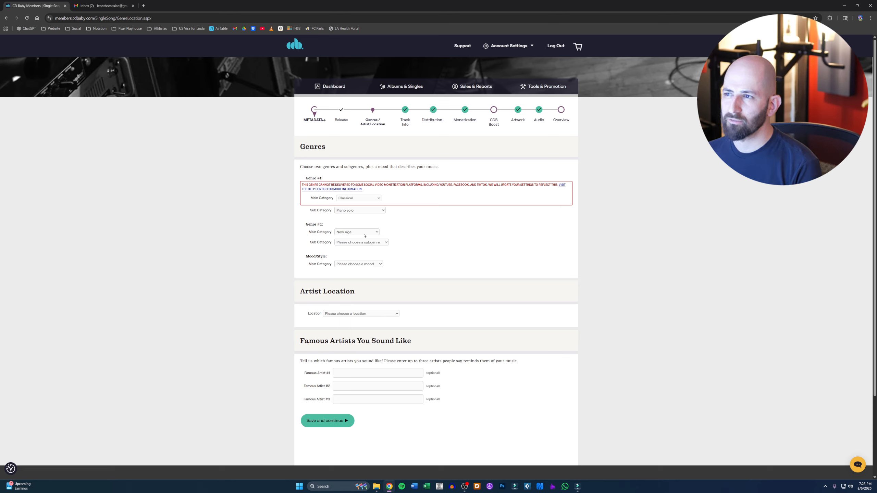